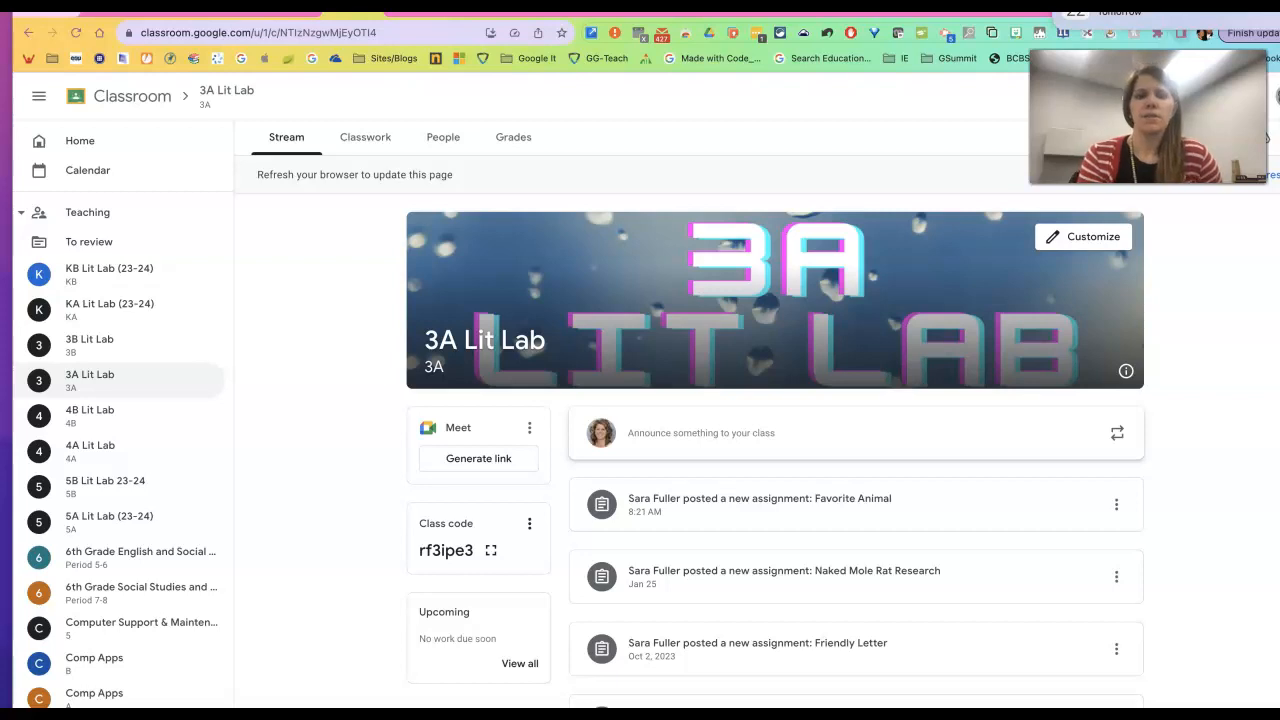
Open the 3B Lit Lab class from the Teaching list in the sidebar.
{"action": "left_click", "coordinate": [70, 345]}
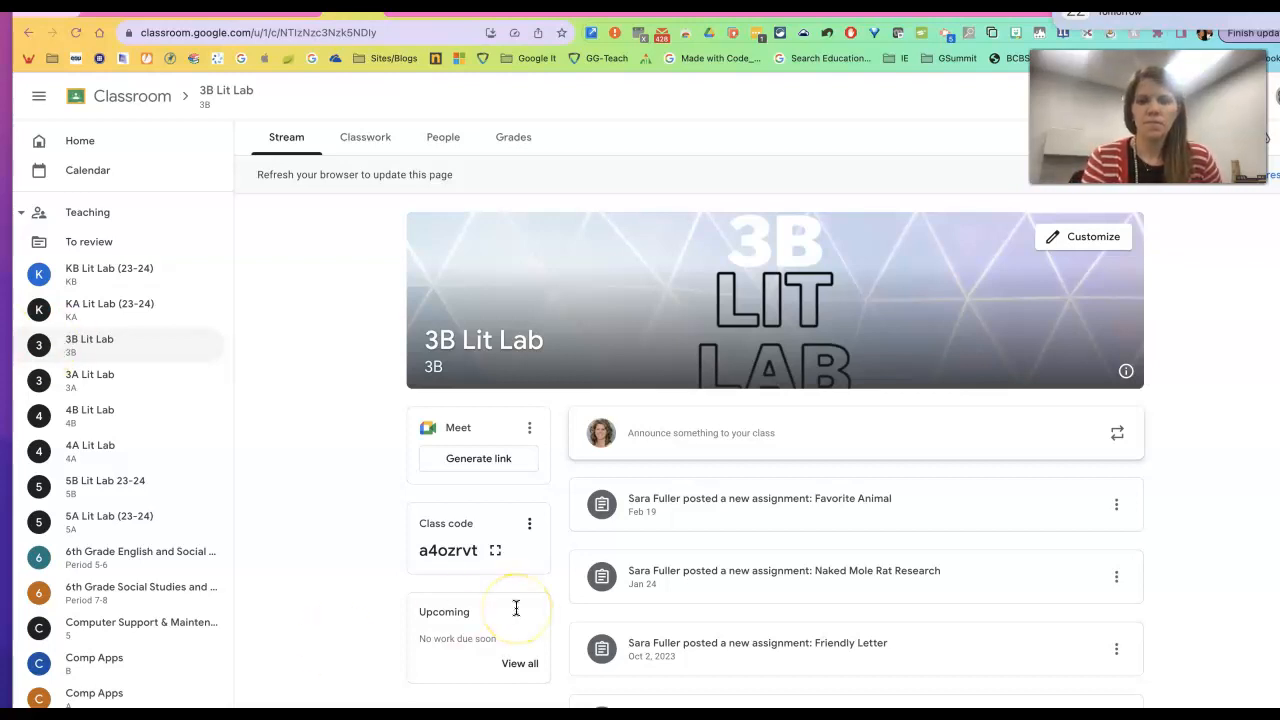
Open the Favorite Animal assignment post to see its example document.
{"action": "left_click", "coordinate": [820, 508]}
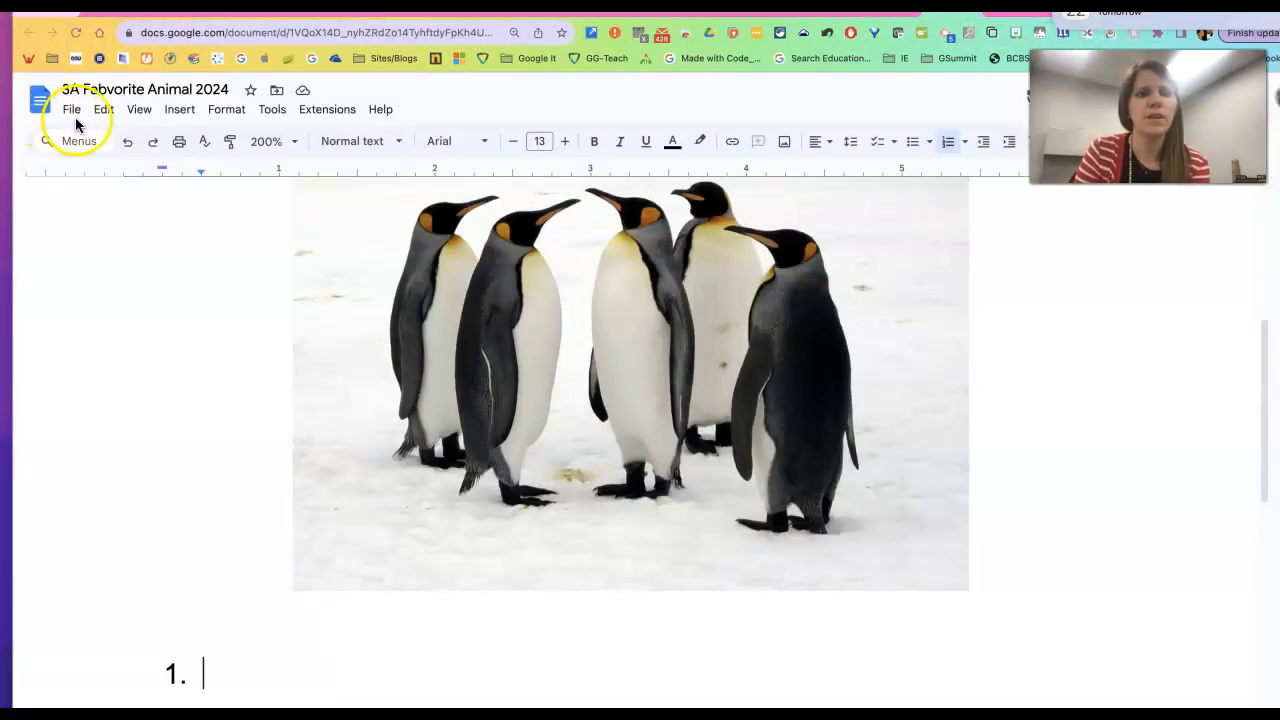
Create a new blank Google Doc from the File > New menu.
{"action": "left_click", "coordinate": [73, 112]}
{"action": "mouse_move", "coordinate": [95, 137]}
{"action": "left_click", "coordinate": [365, 143]}
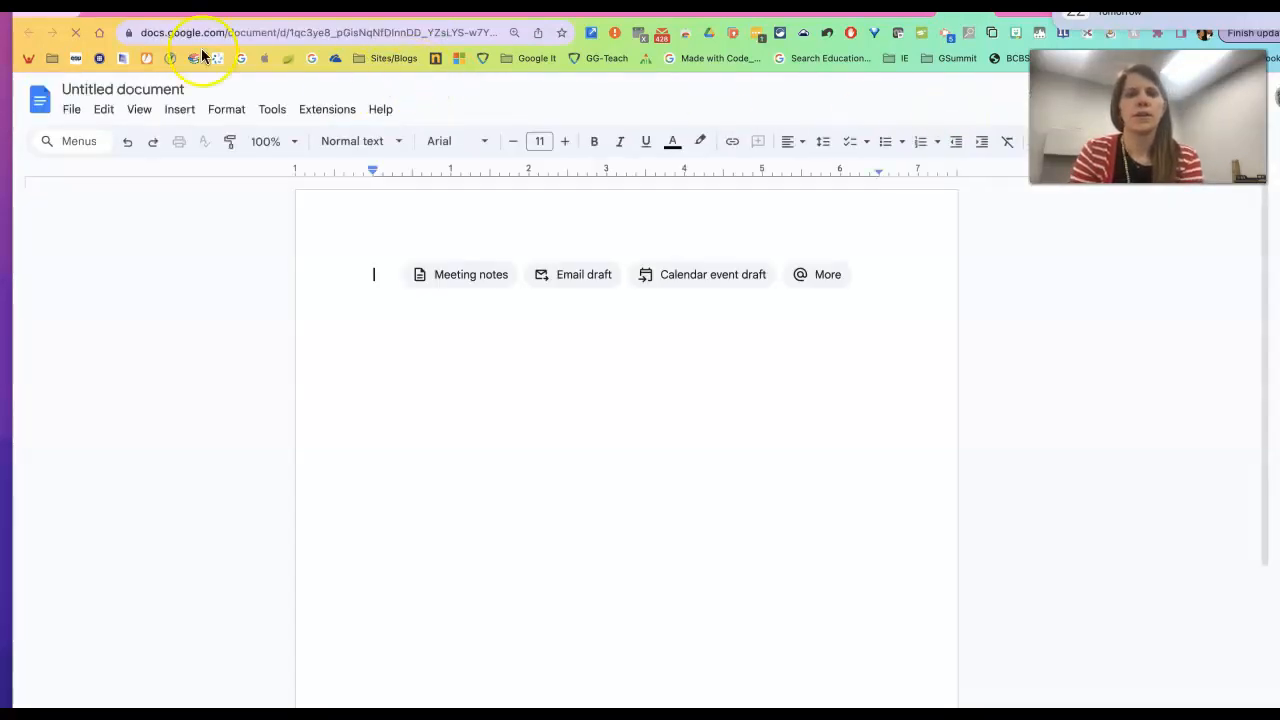
Rename the untitled document to '3B Favorite Animal' and place the cursor in the body.
{"action": "left_click", "coordinate": [138, 90]}
{"action": "type", "text": "3B Fave"}
{"action": "type", "text": "rite Animal"}
{"action": "left_click", "coordinate": [381, 273]}
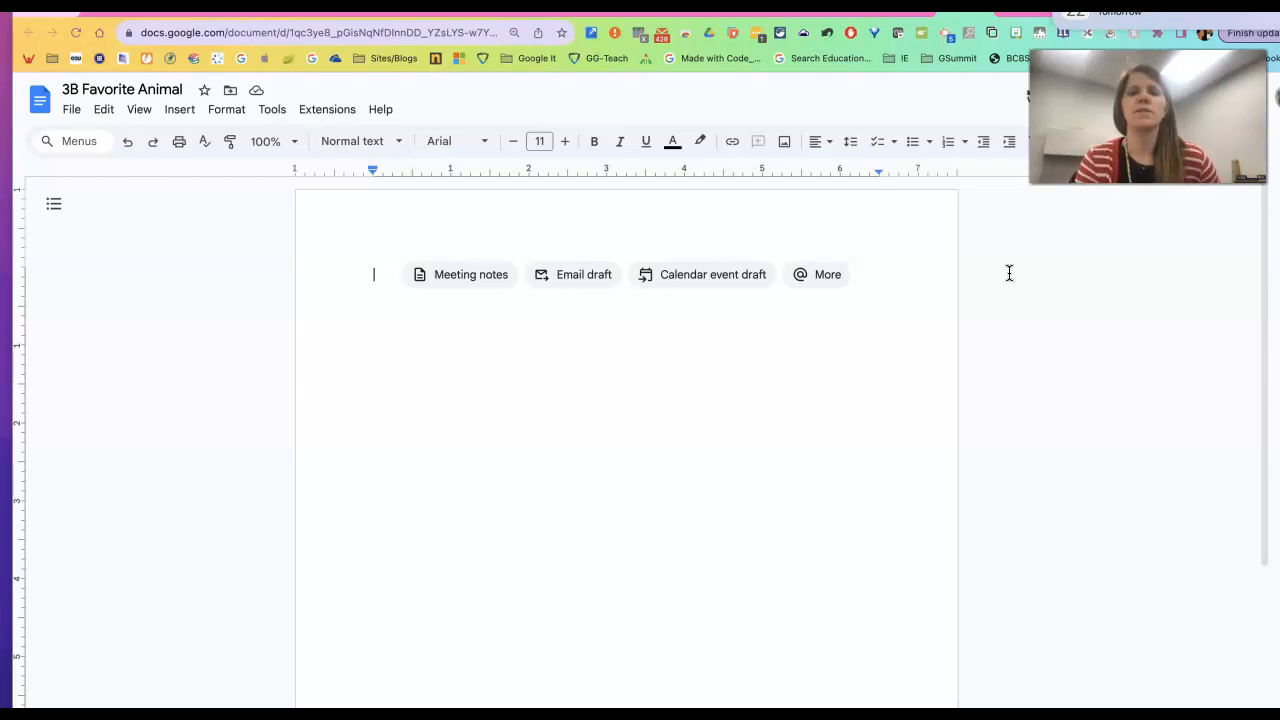
Center-align the first line and set its font size to 18 pt.
{"action": "left_click", "coordinate": [828, 150]}
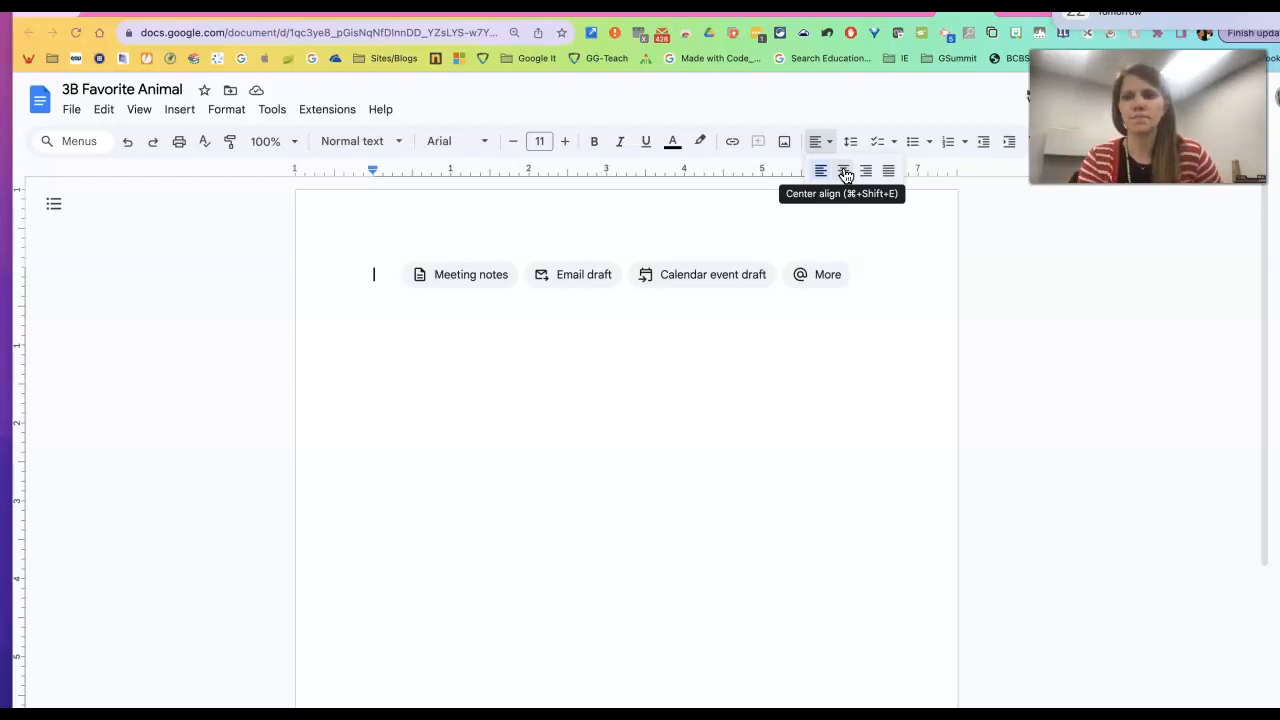
{"action": "left_click", "coordinate": [845, 172]}
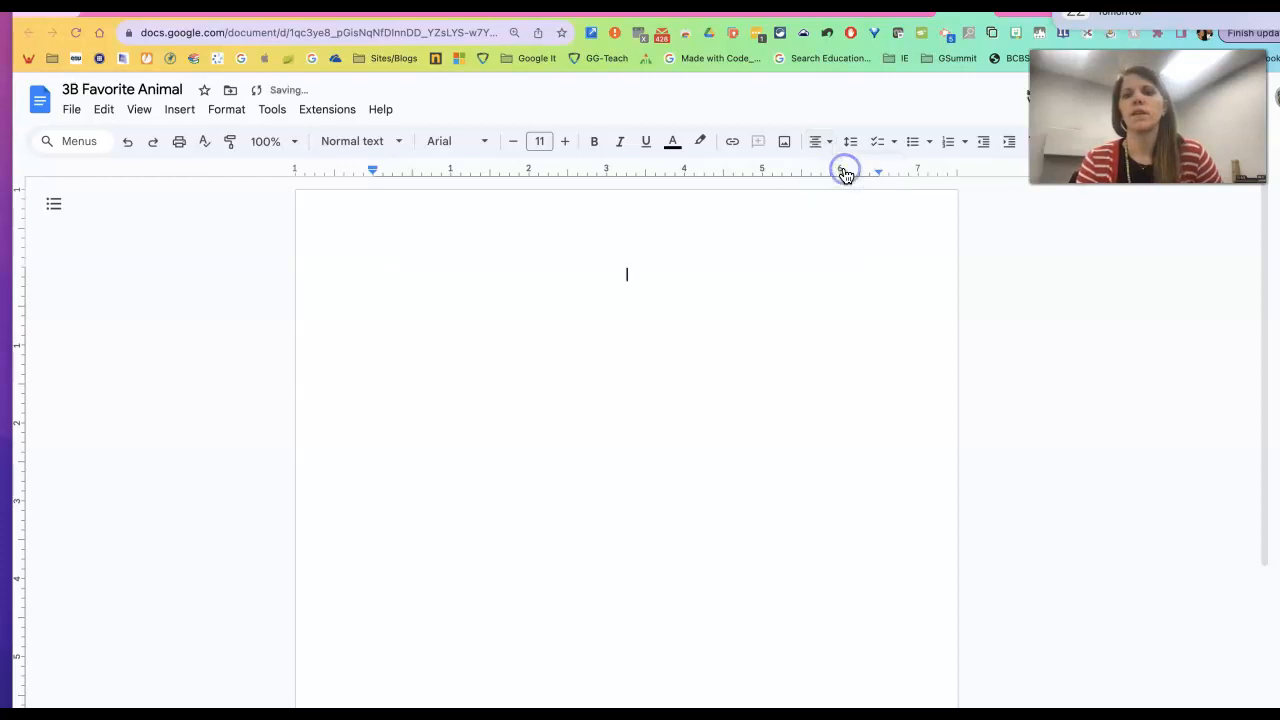
{"action": "left_click", "coordinate": [758, 147]}
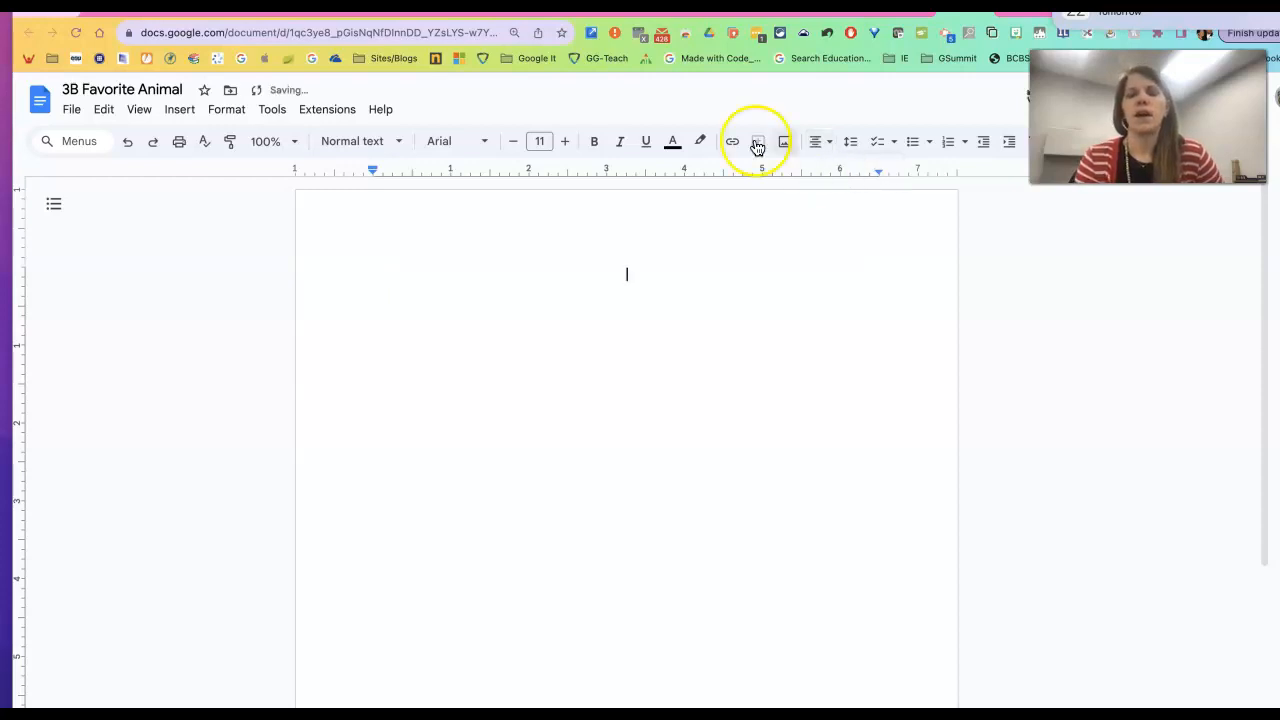
{"action": "left_click", "coordinate": [543, 141]}
{"action": "type", "text": "18"}
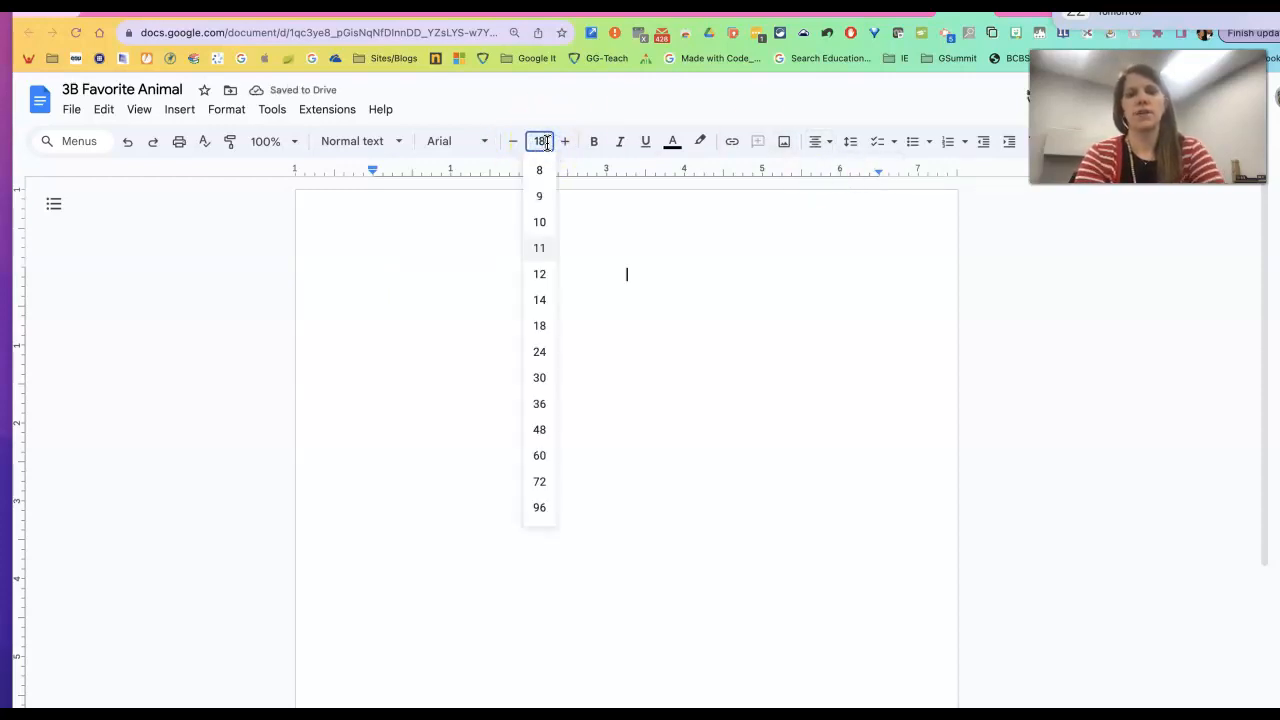
{"action": "key", "text": "Return"}
{"action": "left_click", "coordinate": [681, 317]}
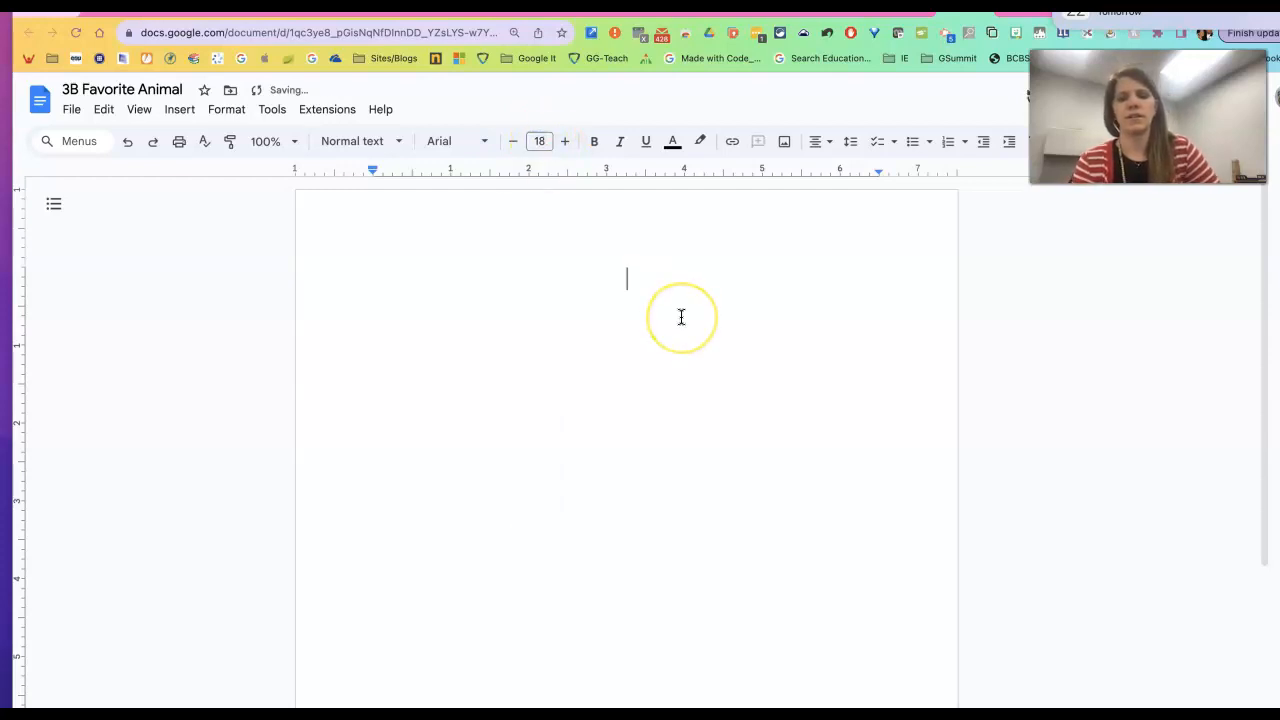
{"action": "scroll", "coordinate": [681, 317], "scroll_direction": "up", "scroll_amount": 5}
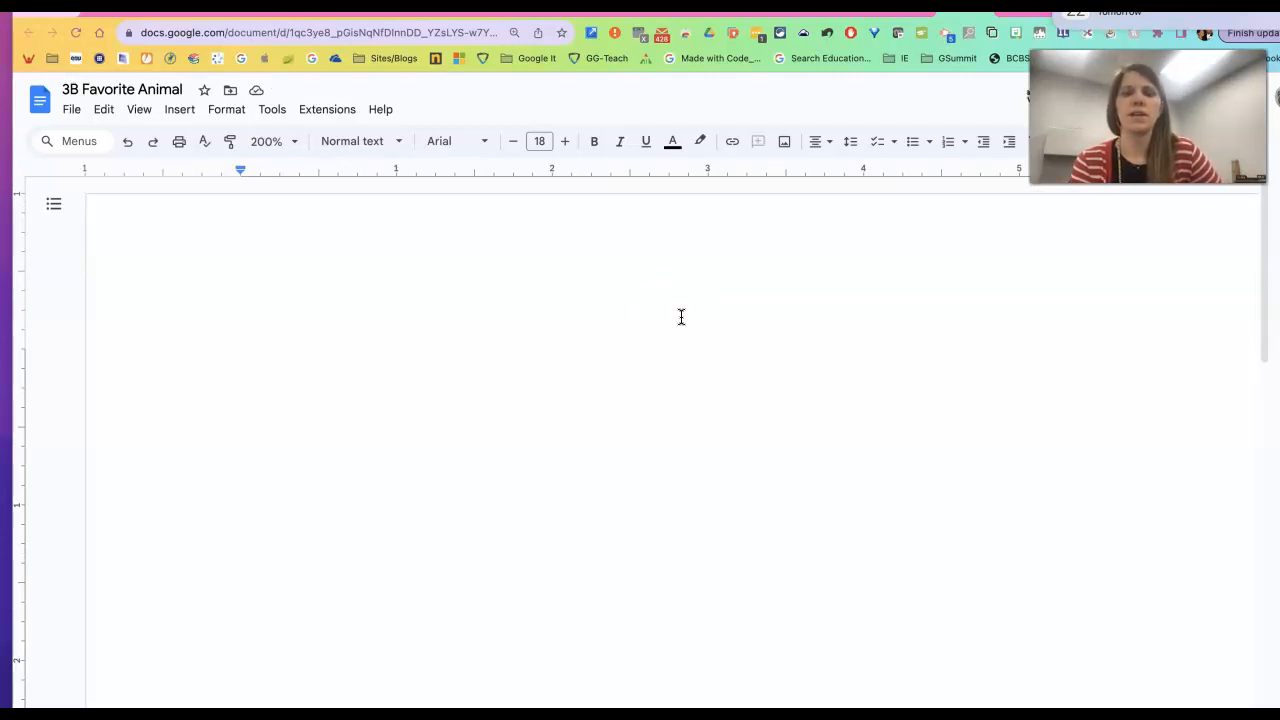
Type the title 'Penguins', then a lowercase 'by' line with the author's name, plus blank lines.
{"action": "type", "text": "Penguins"}
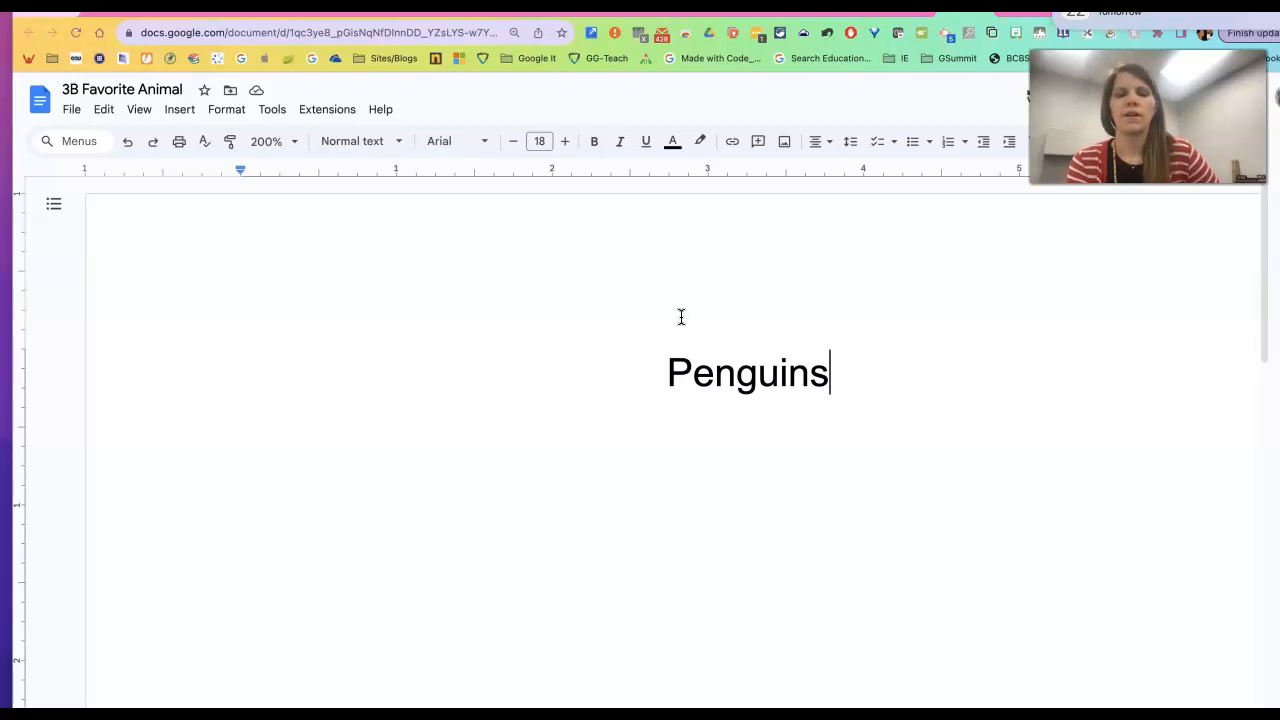
{"action": "key", "text": "Return"}
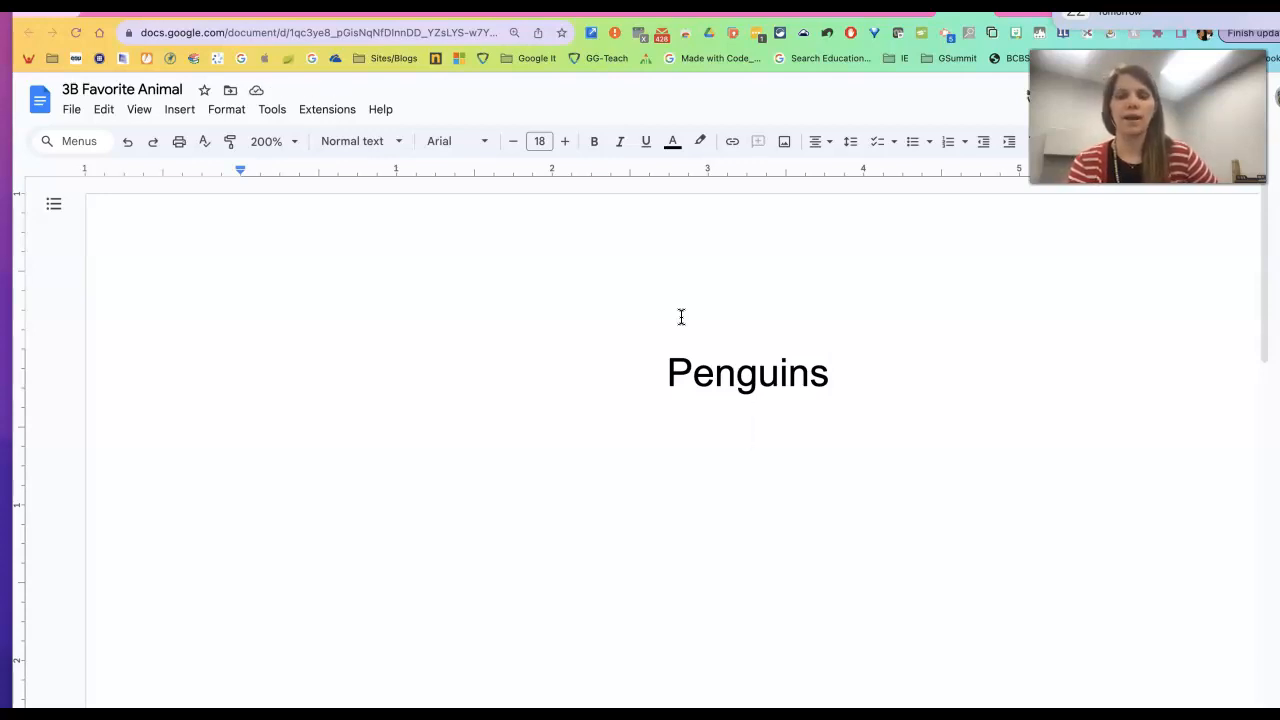
{"action": "type", "text": "by"}
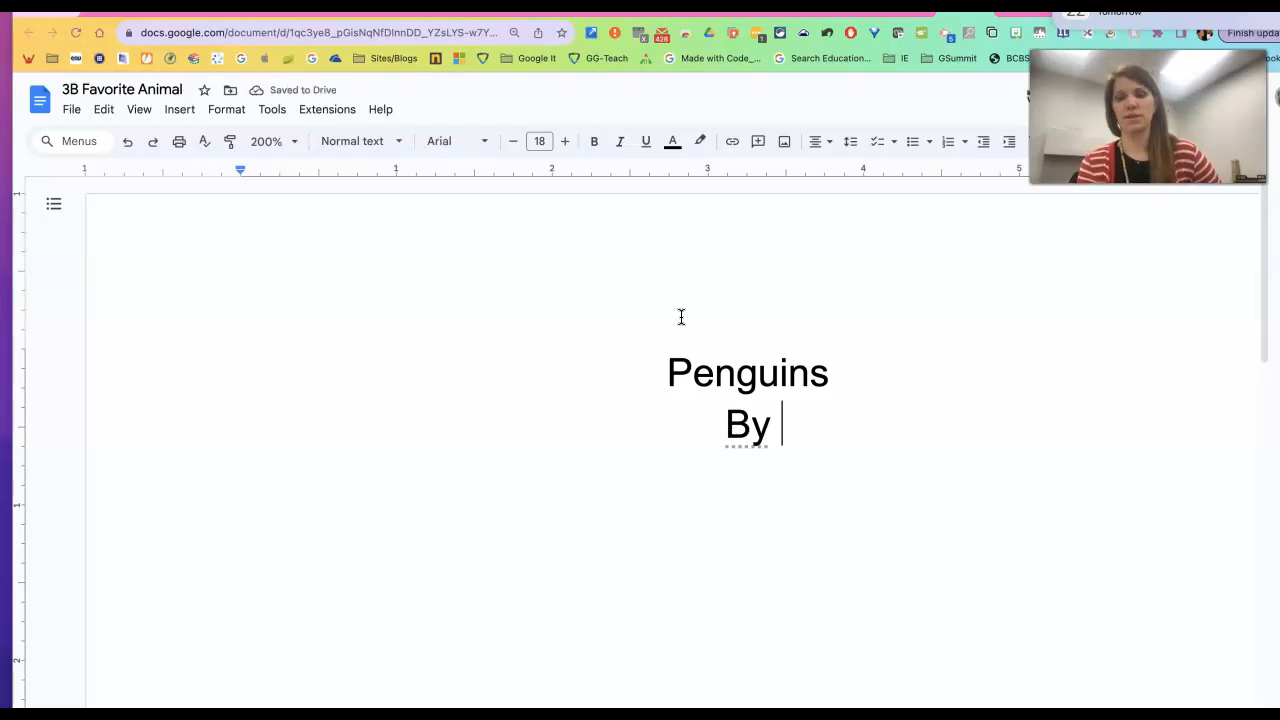
{"action": "key", "text": "ctrl+z"}
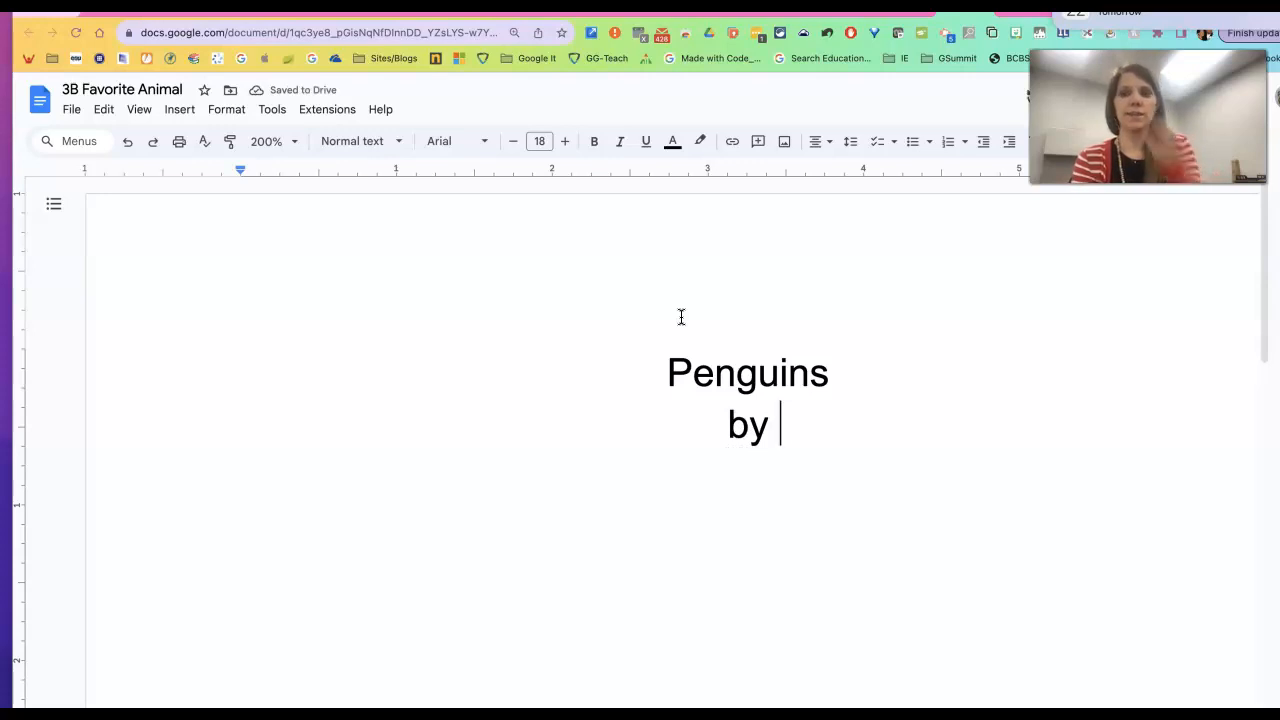
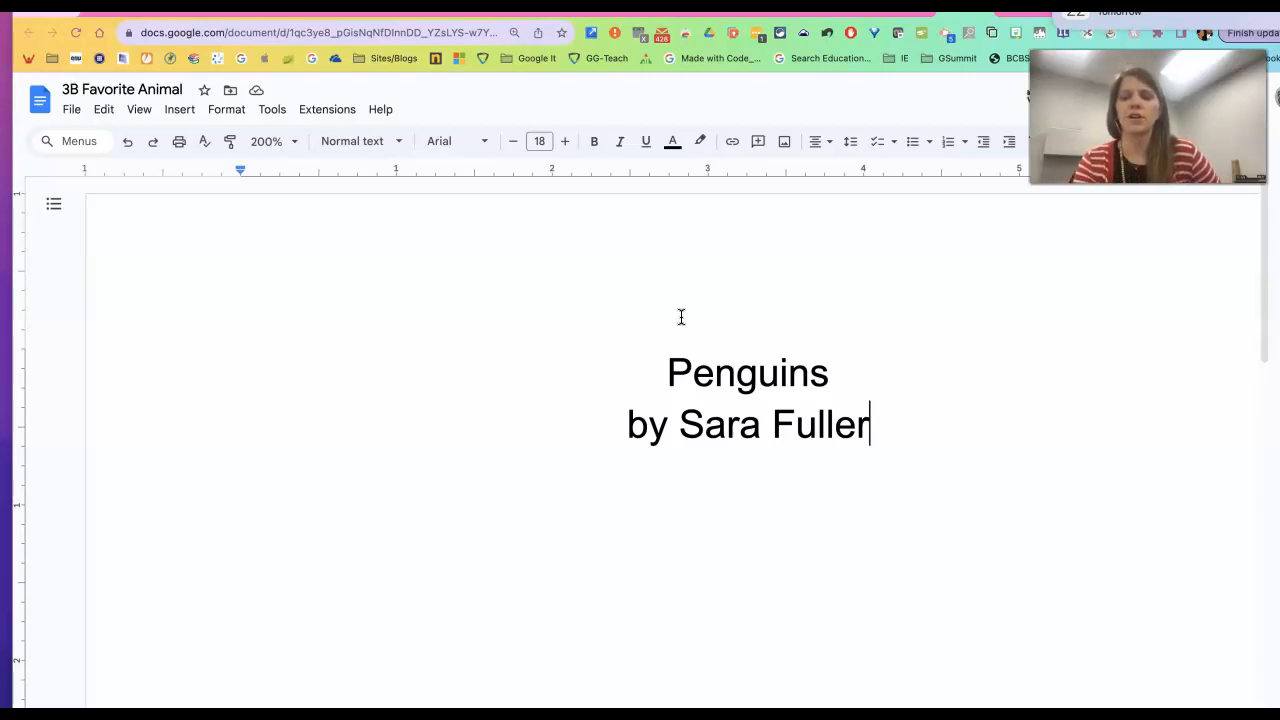
{"action": "key", "text": "Return"}
{"action": "key", "text": "Return"}
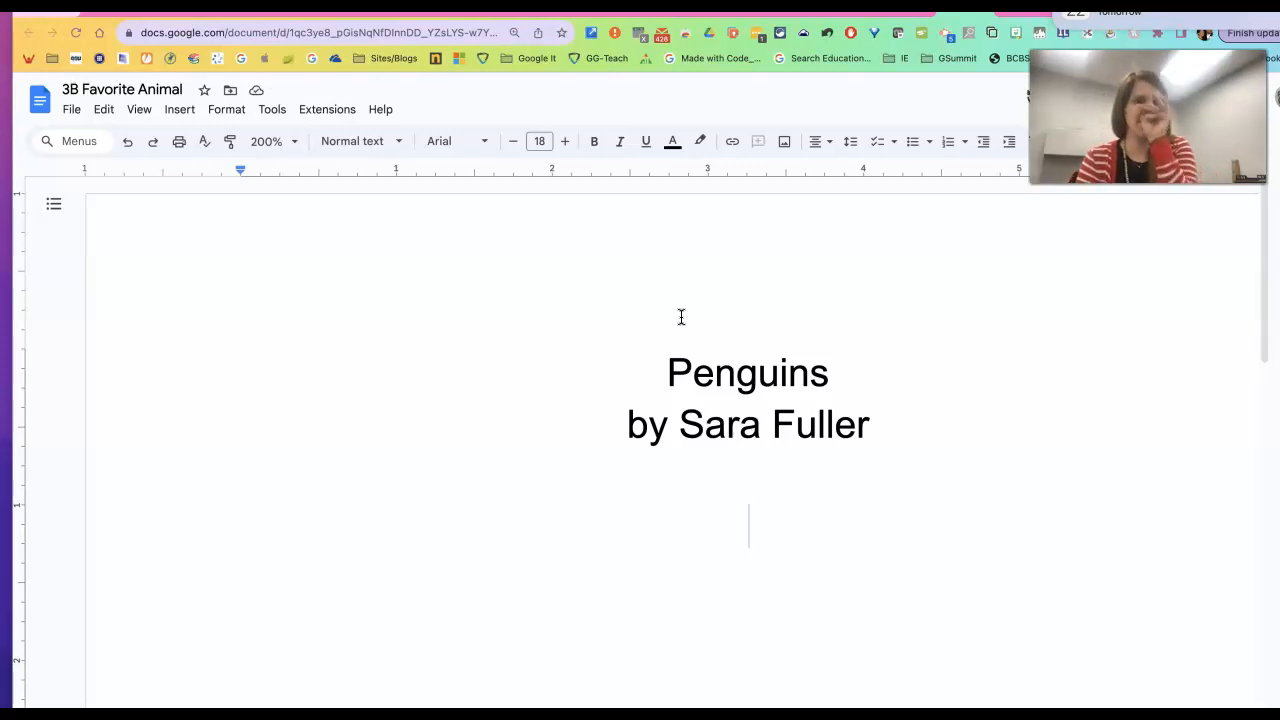
Search the web for 'penguin' and insert the photo of a penguin leaping from icy water.
{"action": "left_click", "coordinate": [186, 109]}
{"action": "mouse_move", "coordinate": [190, 137]}
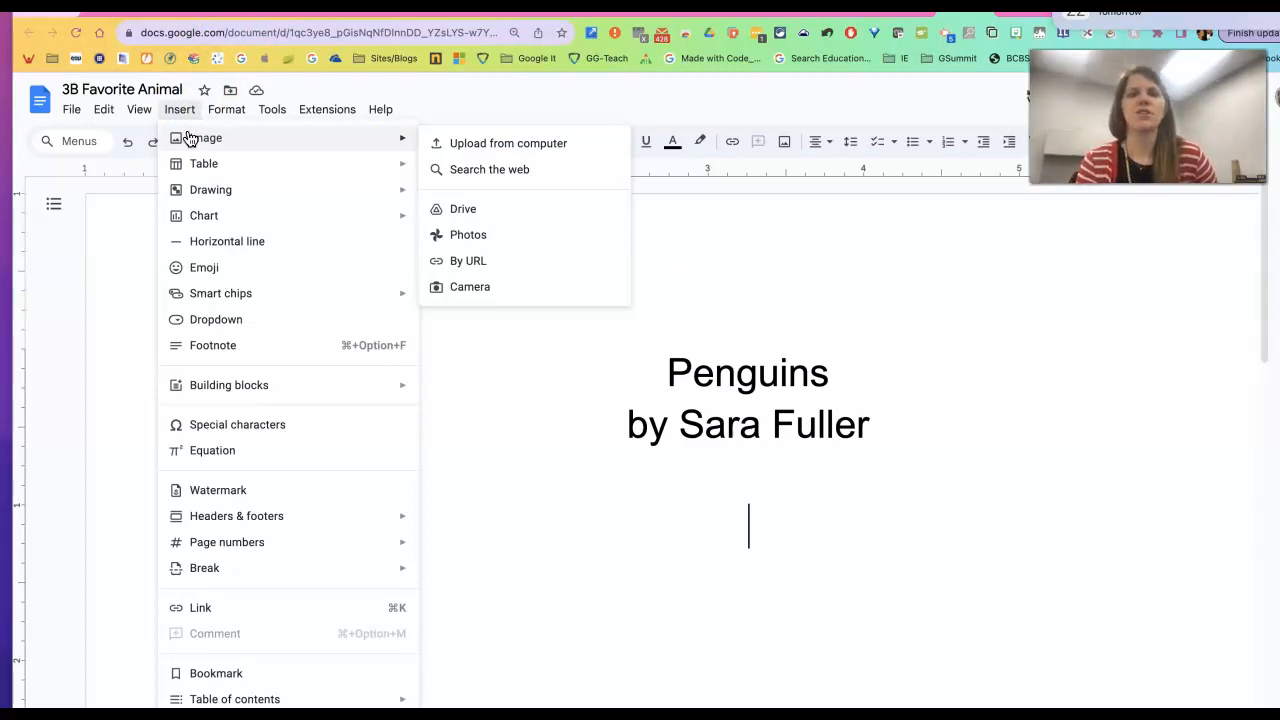
{"action": "left_click", "coordinate": [575, 174]}
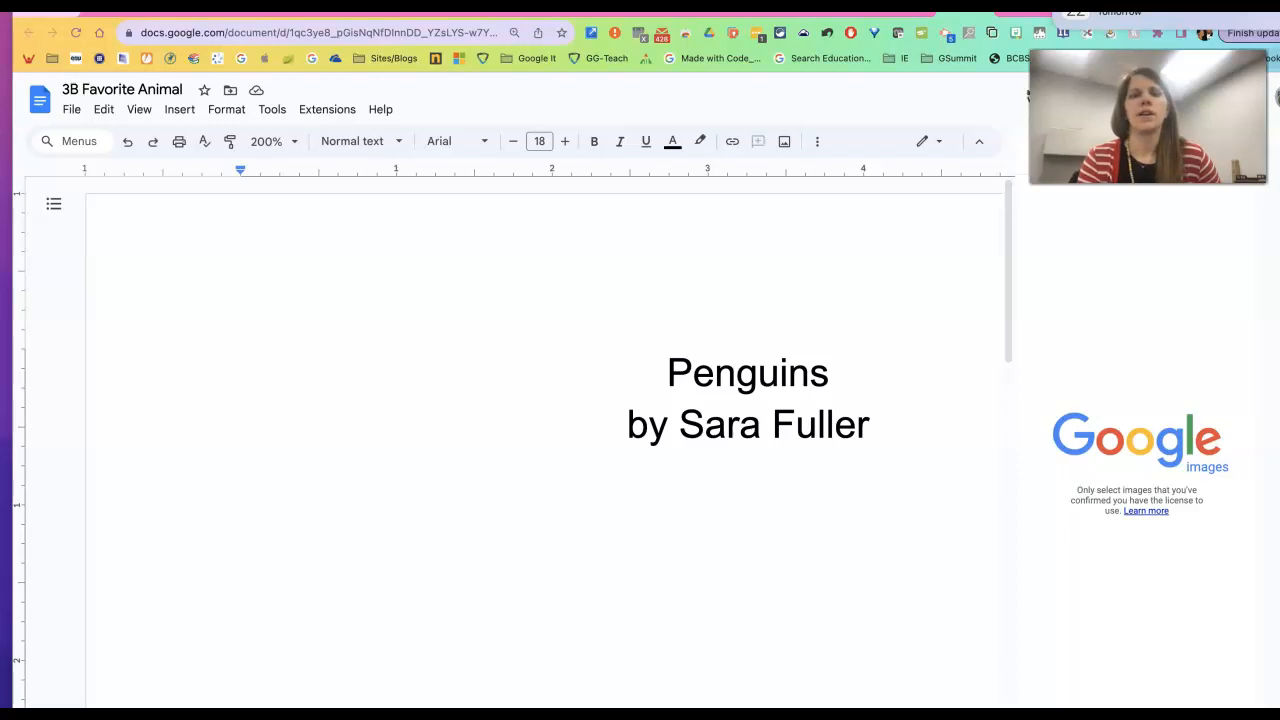
{"action": "left_click_drag", "start_coordinate": [1148, 117], "coordinate": [137, 121]}
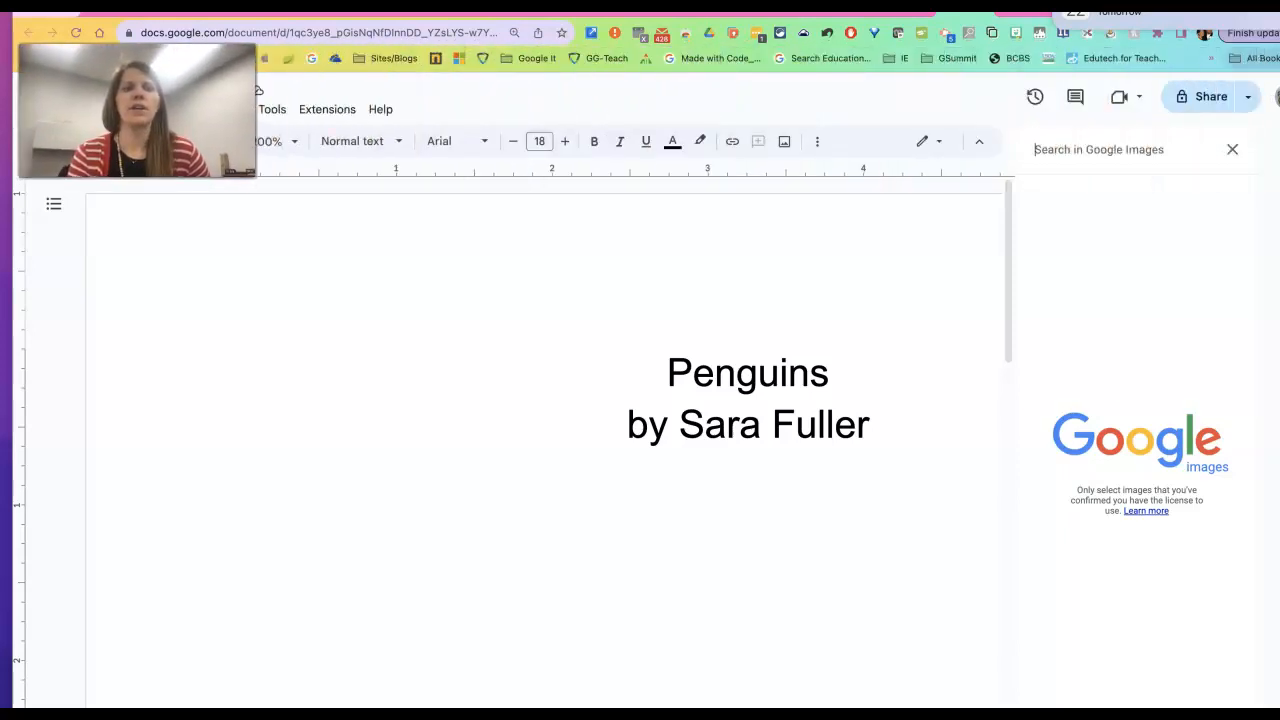
{"action": "left_click", "coordinate": [1096, 152]}
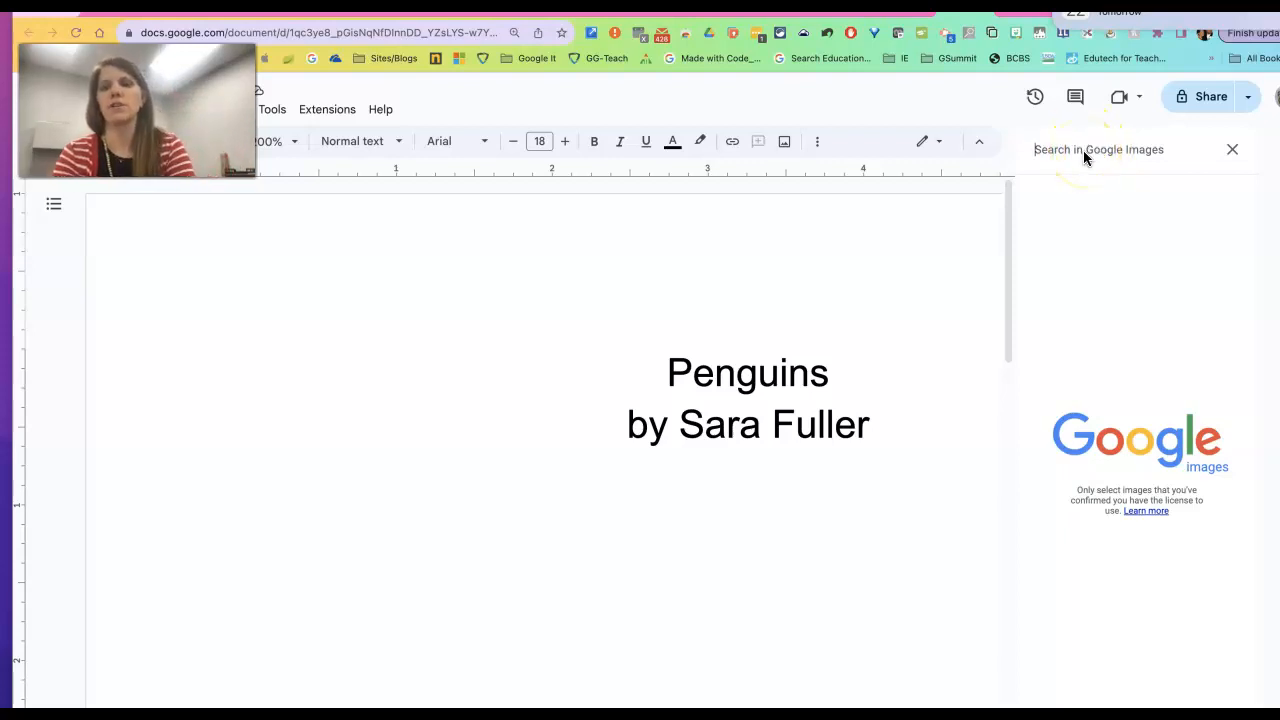
{"action": "left_click", "coordinate": [1083, 150]}
{"action": "type", "text": "penguin"}
{"action": "key", "text": "Return"}
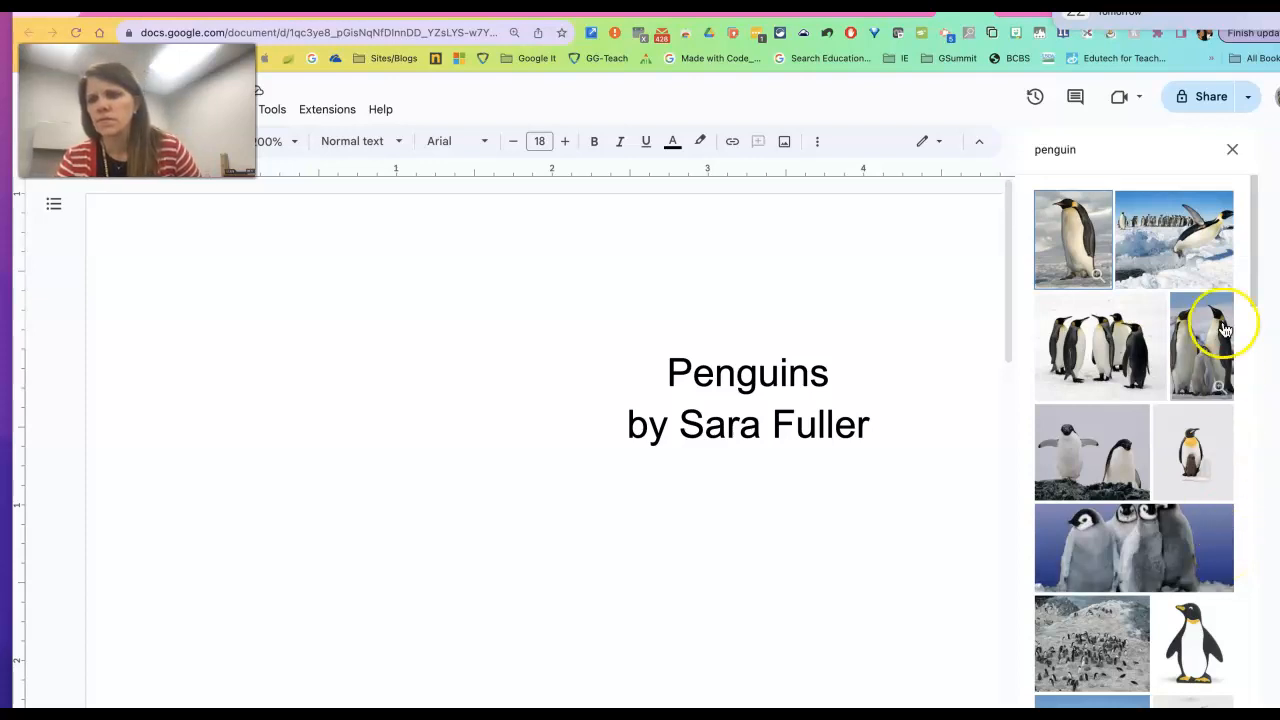
{"action": "left_click", "coordinate": [1219, 246]}
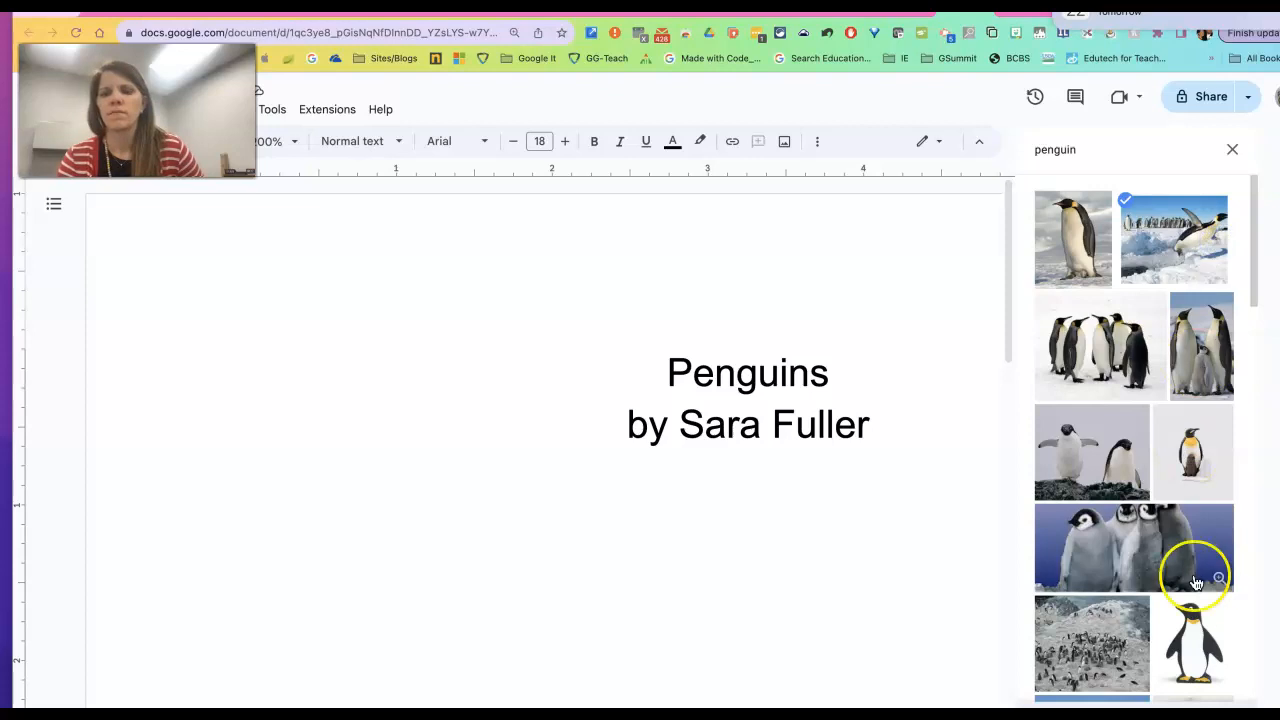
{"action": "left_click", "coordinate": [1208, 715]}
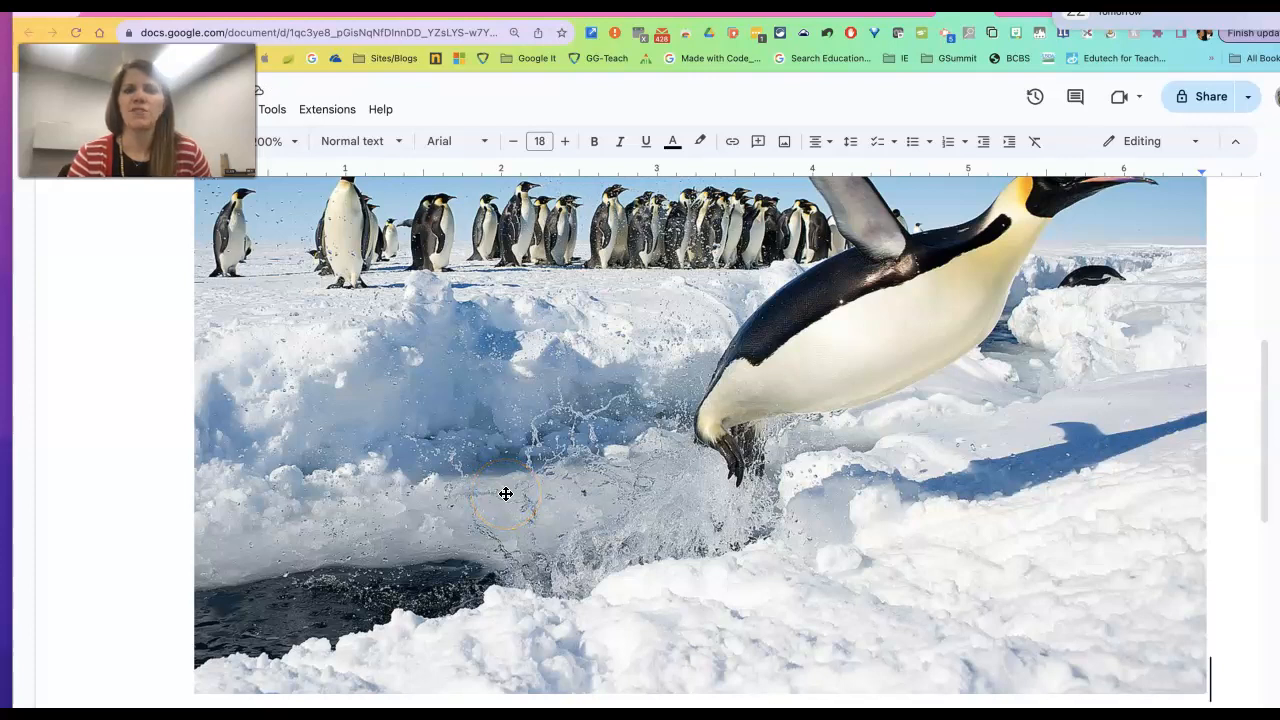
Select the penguin photo and drag its corner handle to shrink it.
{"action": "scroll", "coordinate": [820, 428], "scroll_direction": "up", "scroll_amount": 5}
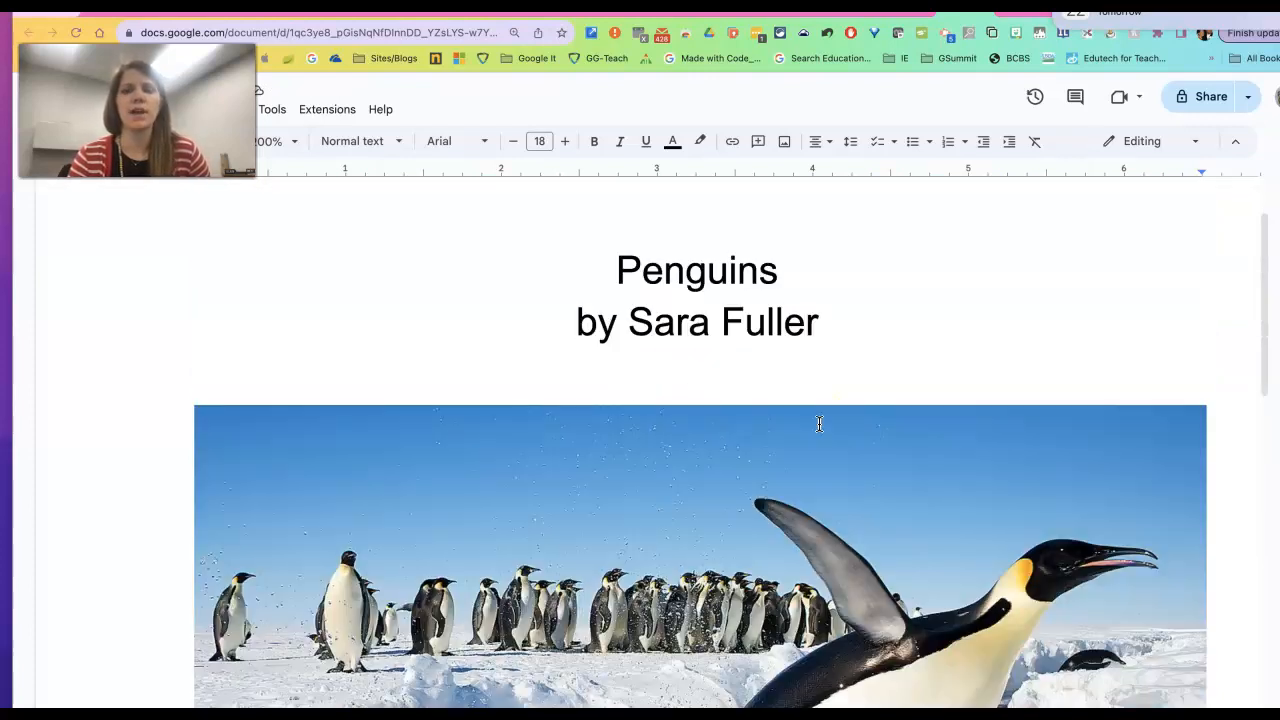
{"action": "scroll", "coordinate": [820, 428], "scroll_direction": "down", "scroll_amount": 10}
{"action": "scroll", "coordinate": [820, 428], "scroll_direction": "up", "scroll_amount": 4}
{"action": "scroll", "coordinate": [819, 423], "scroll_direction": "up", "scroll_amount": 5}
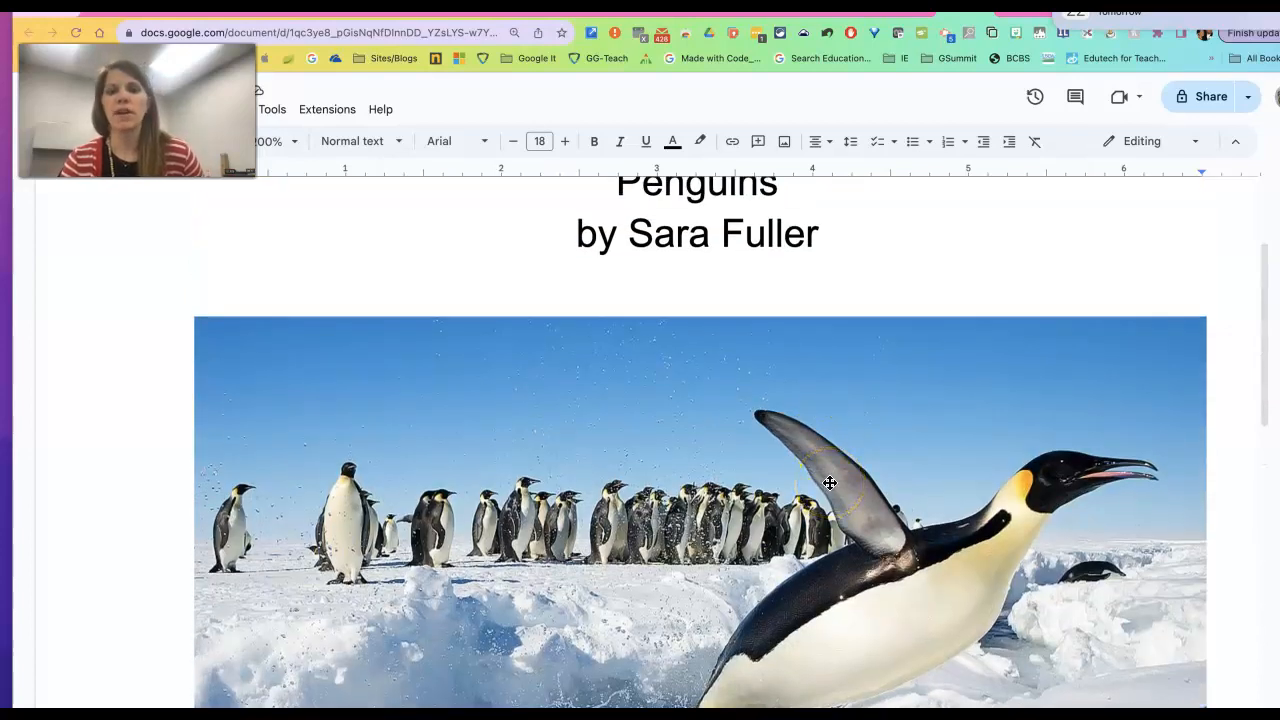
{"action": "left_click", "coordinate": [754, 489]}
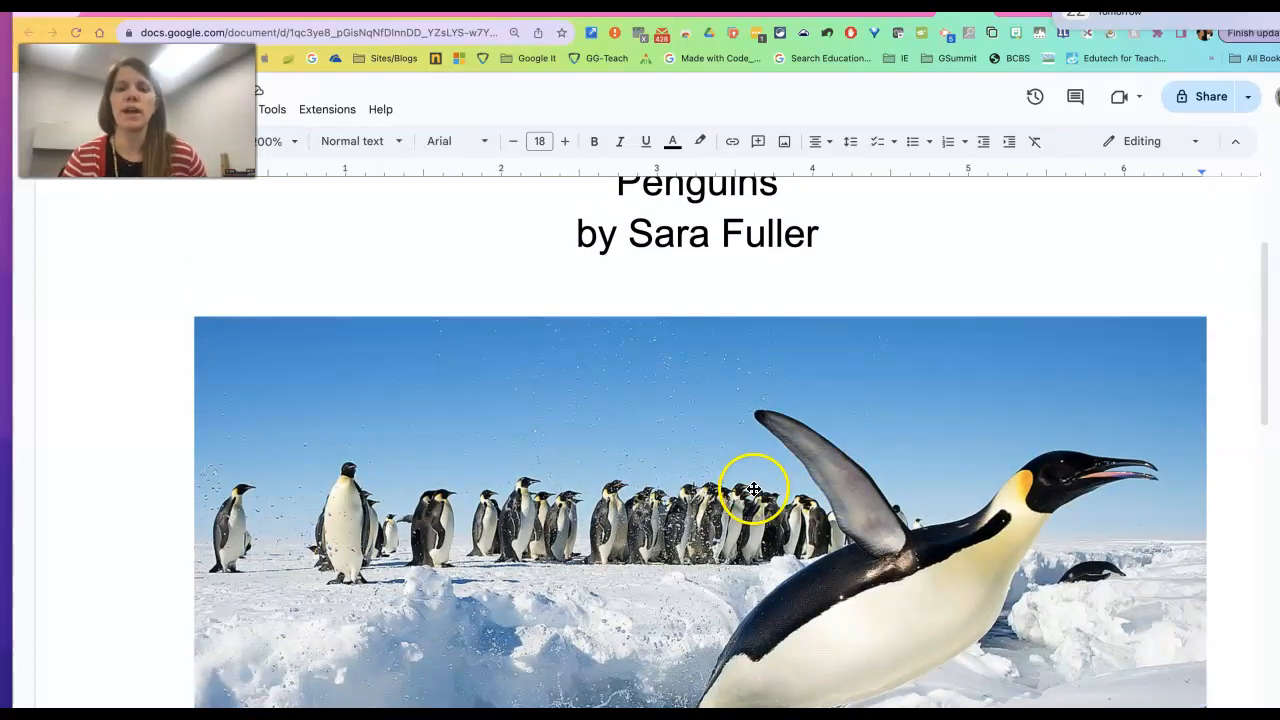
{"action": "left_click", "coordinate": [789, 451]}
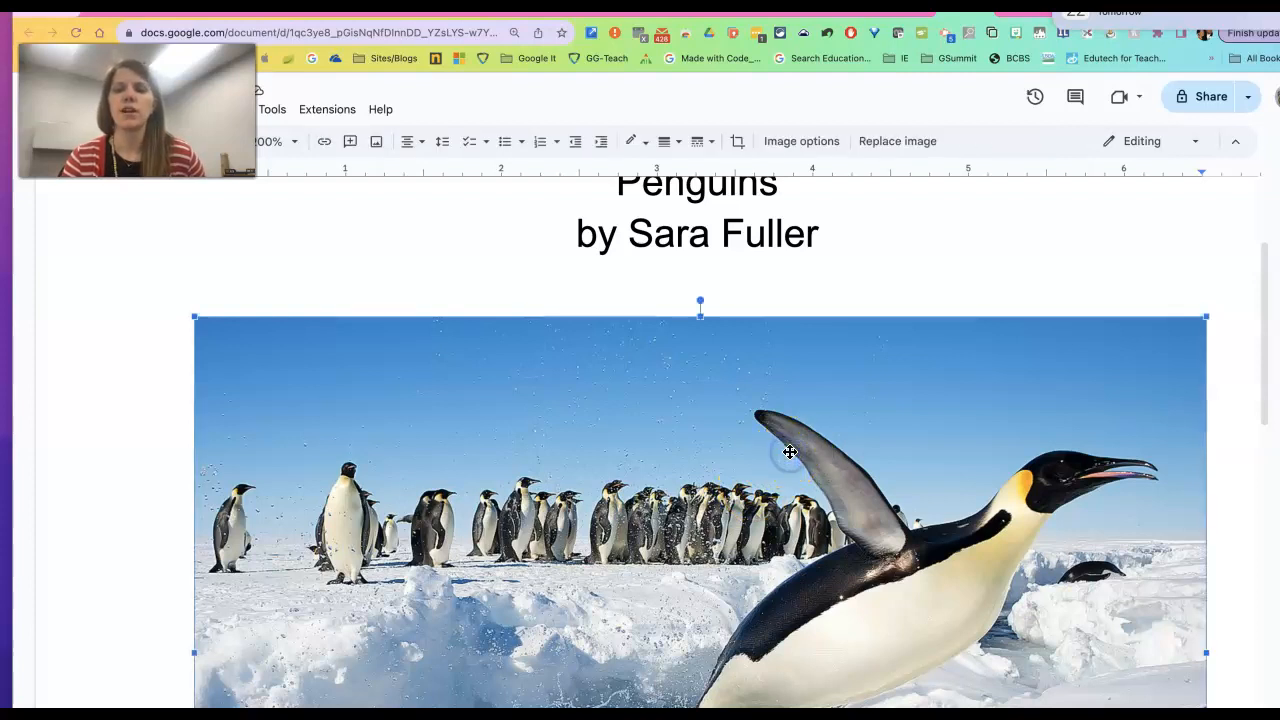
{"action": "scroll", "coordinate": [790, 452], "scroll_direction": "down", "scroll_amount": 3}
{"action": "scroll", "coordinate": [1177, 612], "scroll_direction": "down", "scroll_amount": 1}
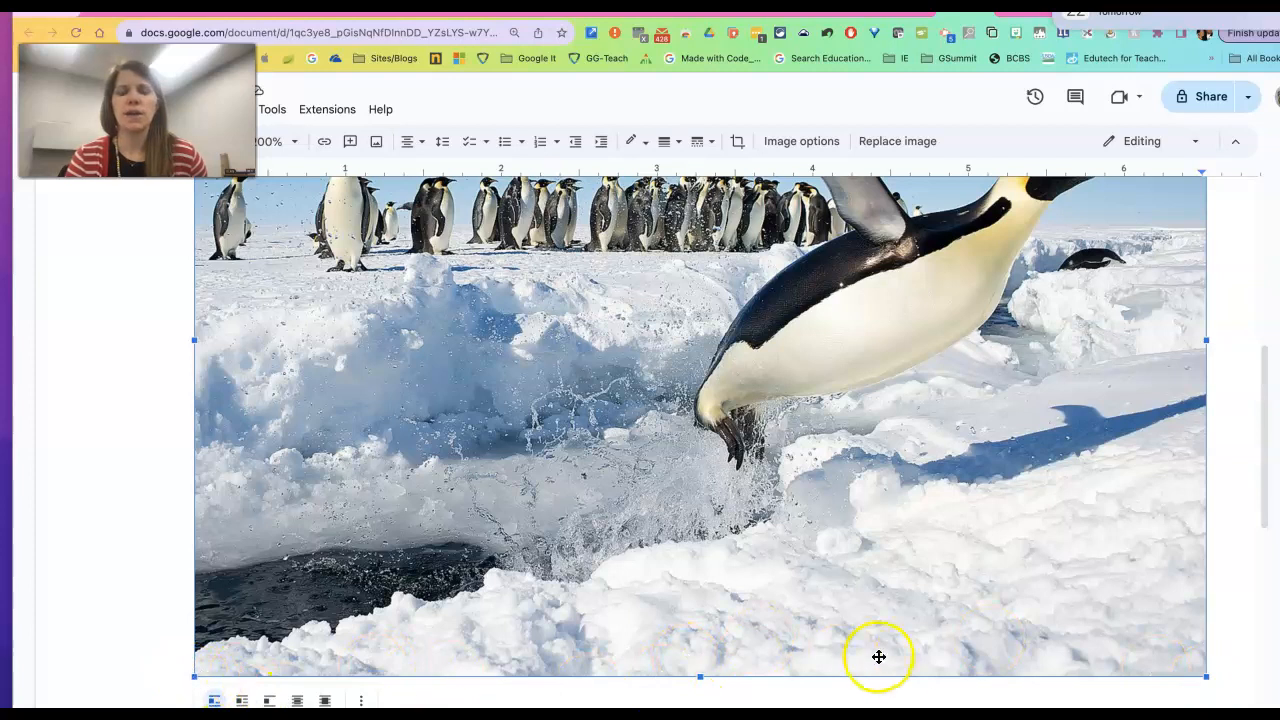
{"action": "left_click_drag", "start_coordinate": [1205, 676], "coordinate": [989, 503]}
Shrink the photo a little more, then deselect it.
{"action": "scroll", "coordinate": [989, 503], "scroll_direction": "down", "scroll_amount": 1}
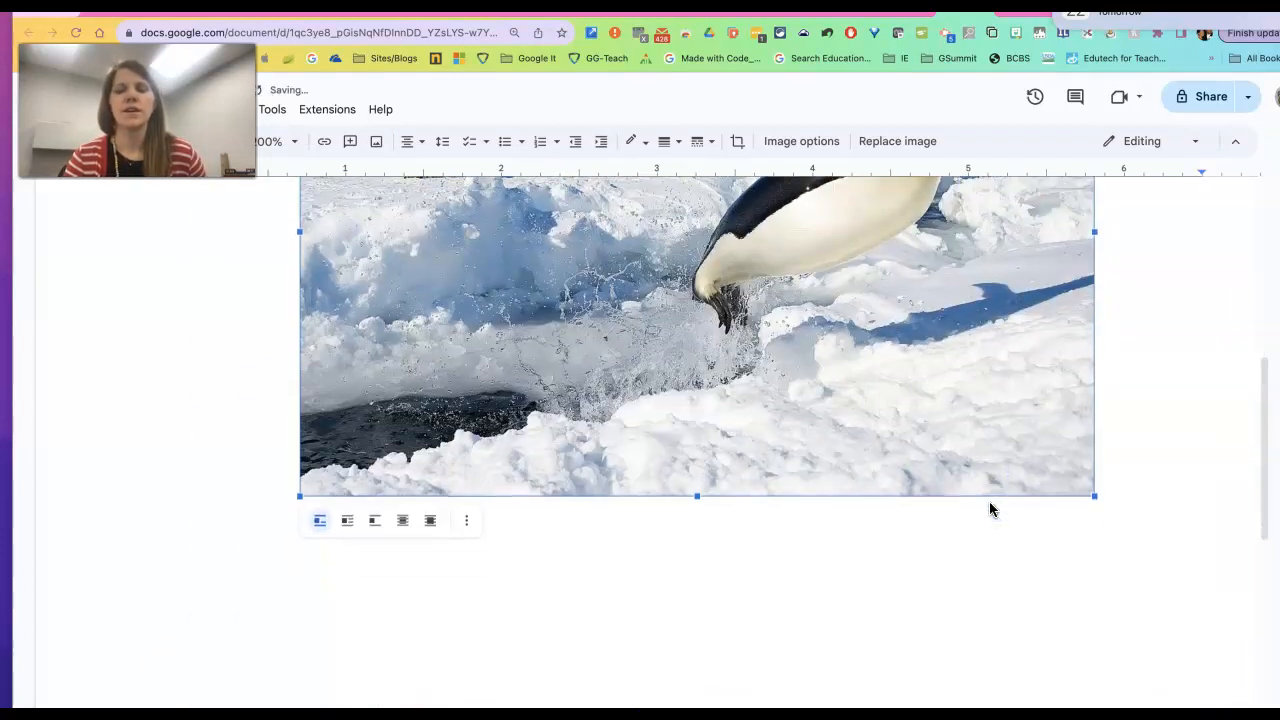
{"action": "scroll", "coordinate": [989, 510], "scroll_direction": "up", "scroll_amount": 2}
{"action": "scroll", "coordinate": [1006, 506], "scroll_direction": "down", "scroll_amount": 2}
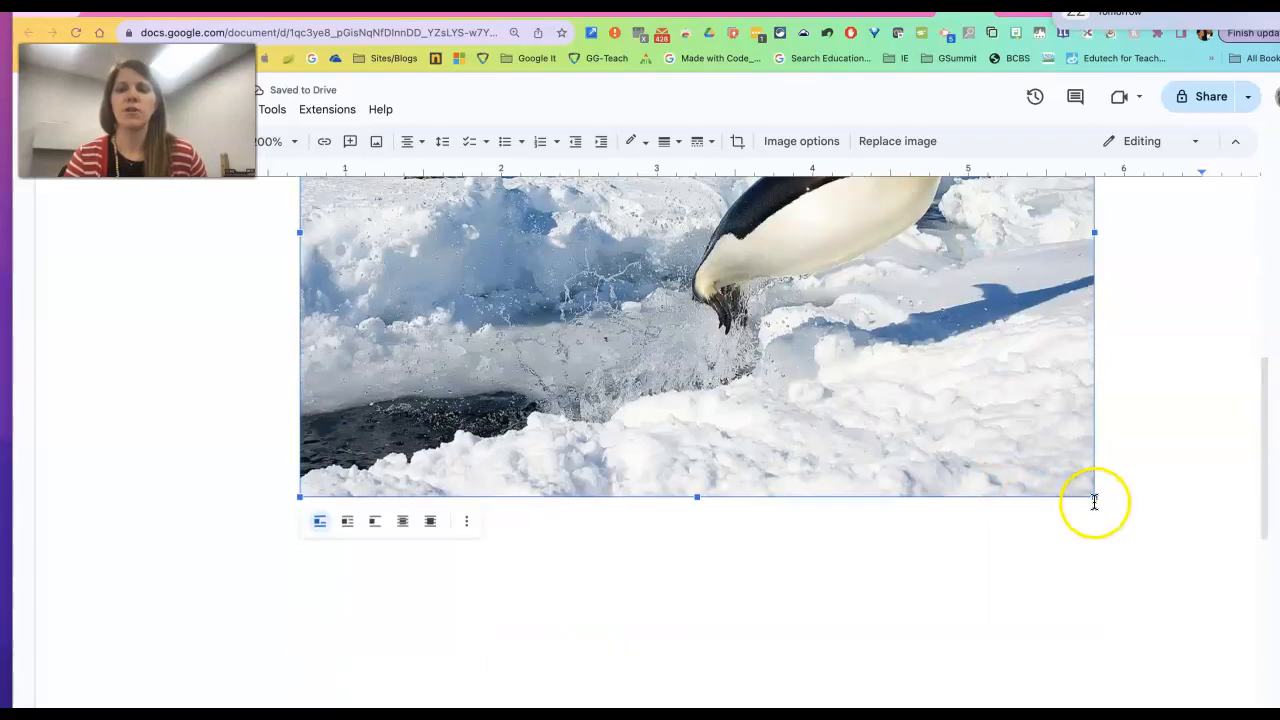
{"action": "left_click_drag", "start_coordinate": [1094, 500], "coordinate": [1040, 452]}
{"action": "scroll", "coordinate": [1020, 554], "scroll_direction": "up", "scroll_amount": 4}
{"action": "scroll", "coordinate": [1020, 554], "scroll_direction": "down", "scroll_amount": 3}
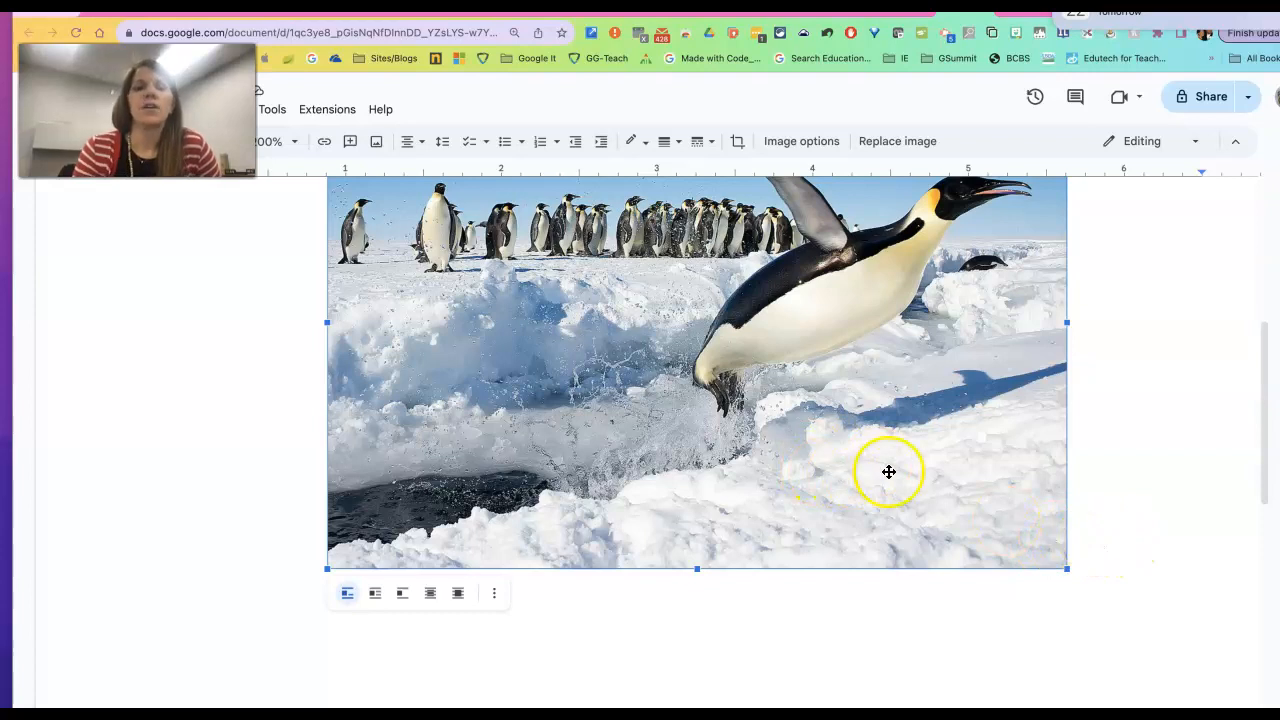
{"action": "left_click", "coordinate": [1085, 547]}
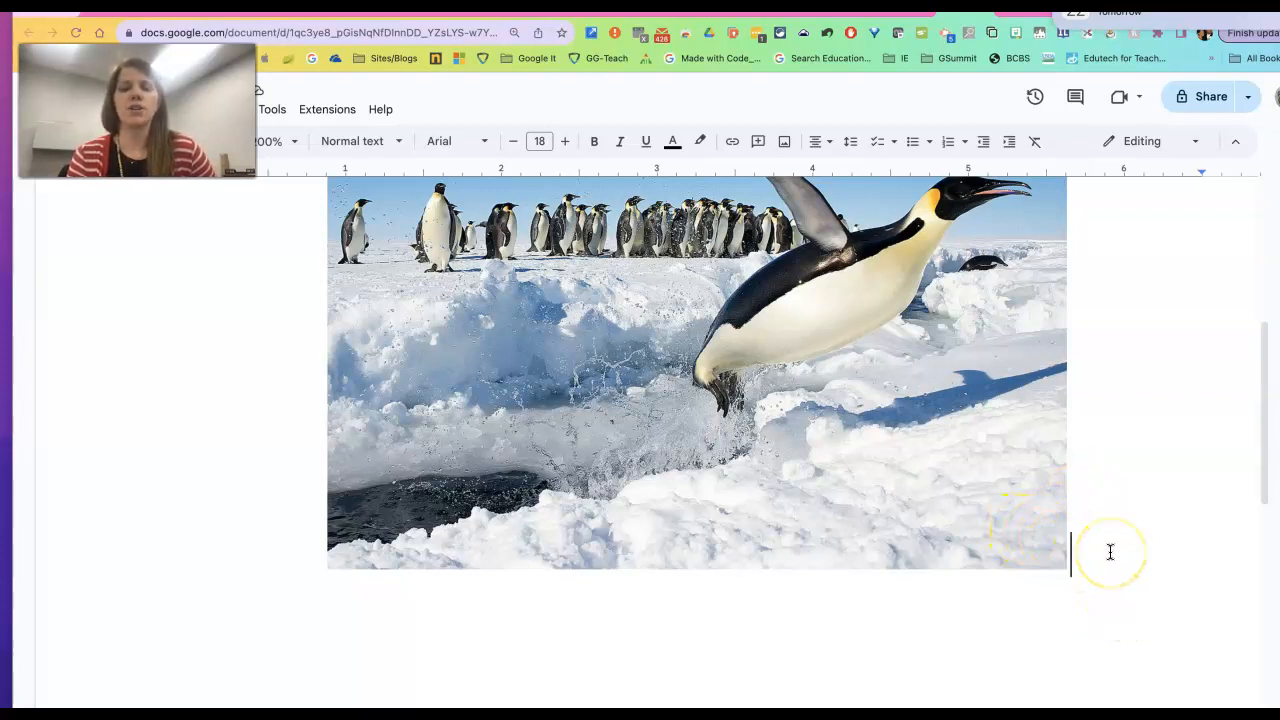
On a new line below the photo, set 13 pt left-aligned text and start a numbered list.
{"action": "key", "text": "Return"}
{"action": "key", "text": "Return"}
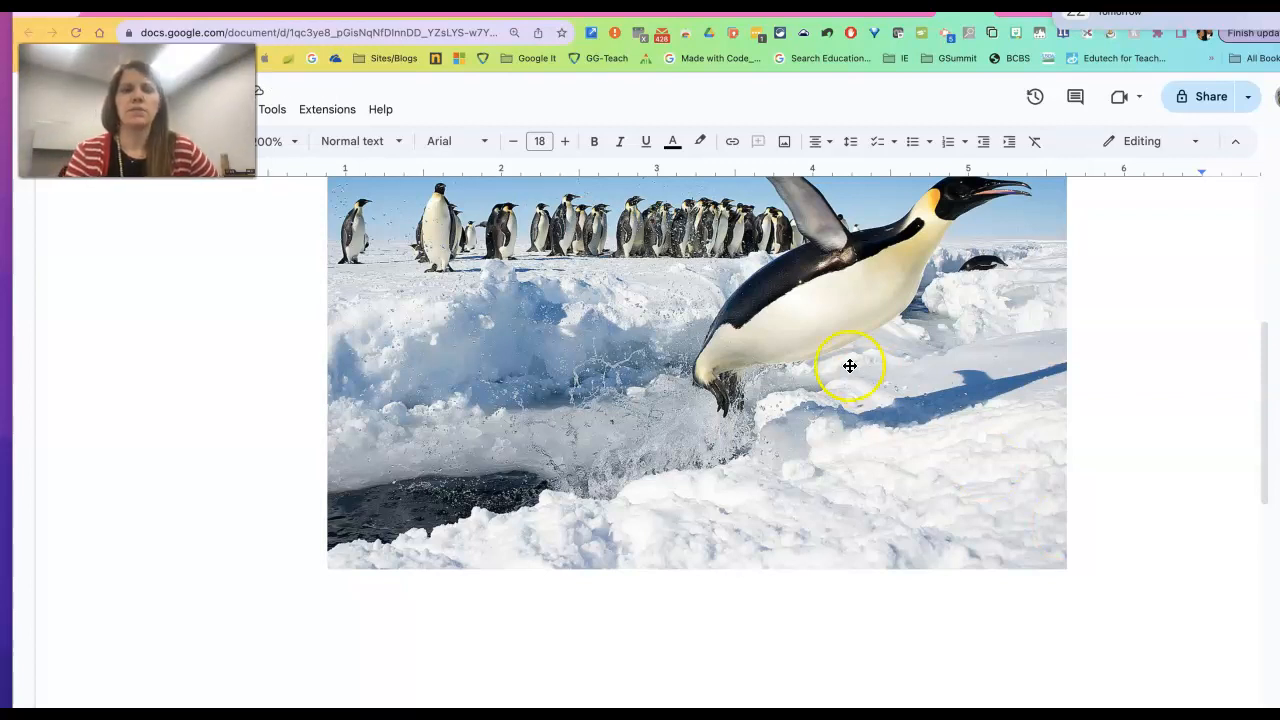
{"action": "left_click", "coordinate": [540, 141]}
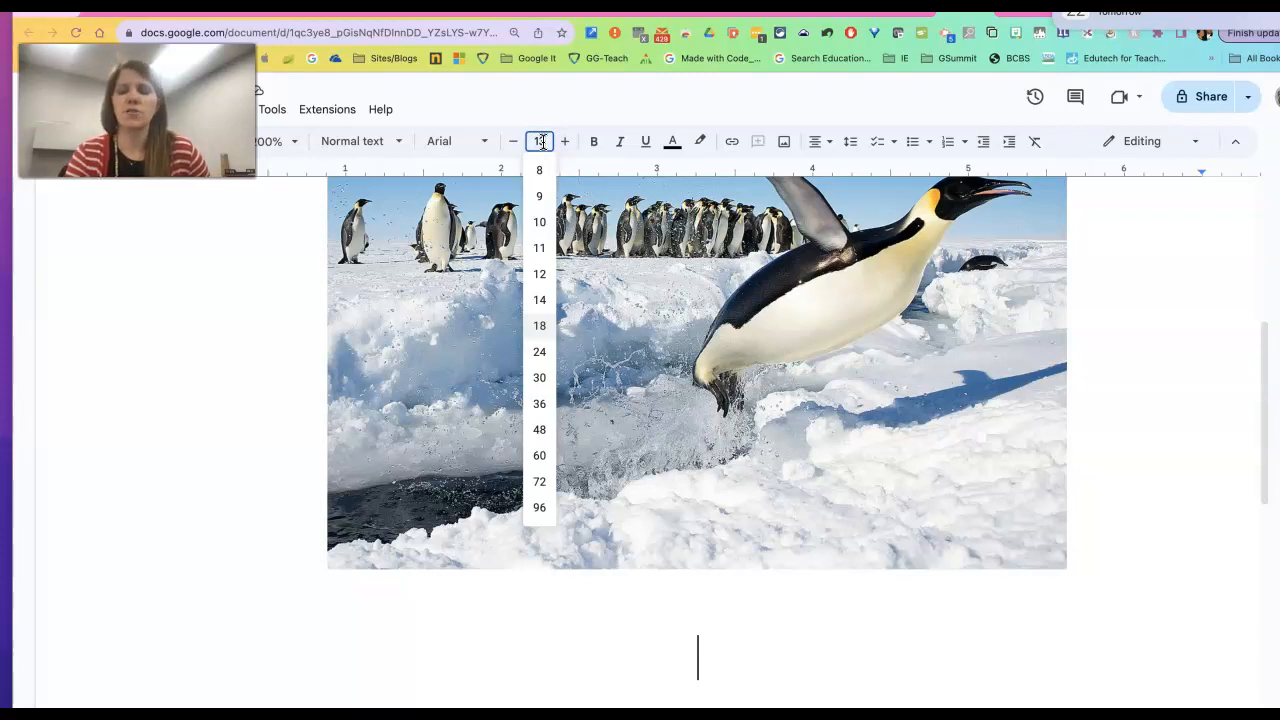
{"action": "key", "text": "Return"}
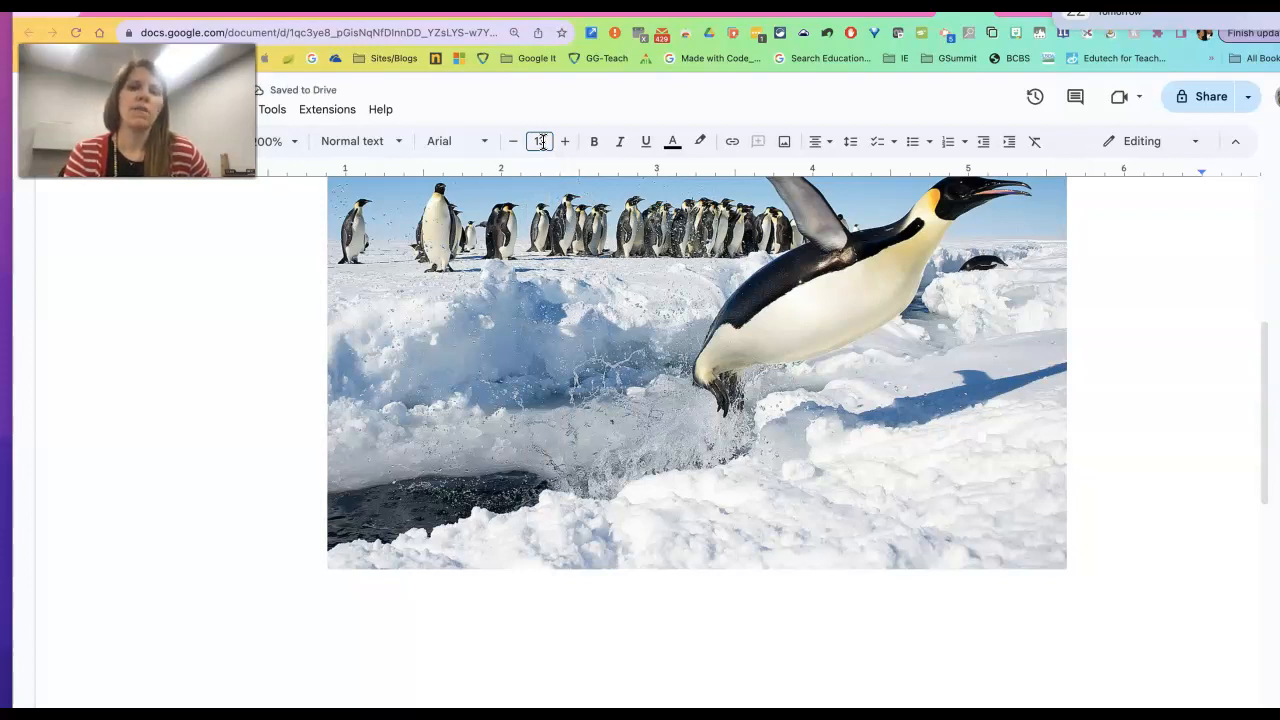
{"action": "left_click", "coordinate": [830, 146]}
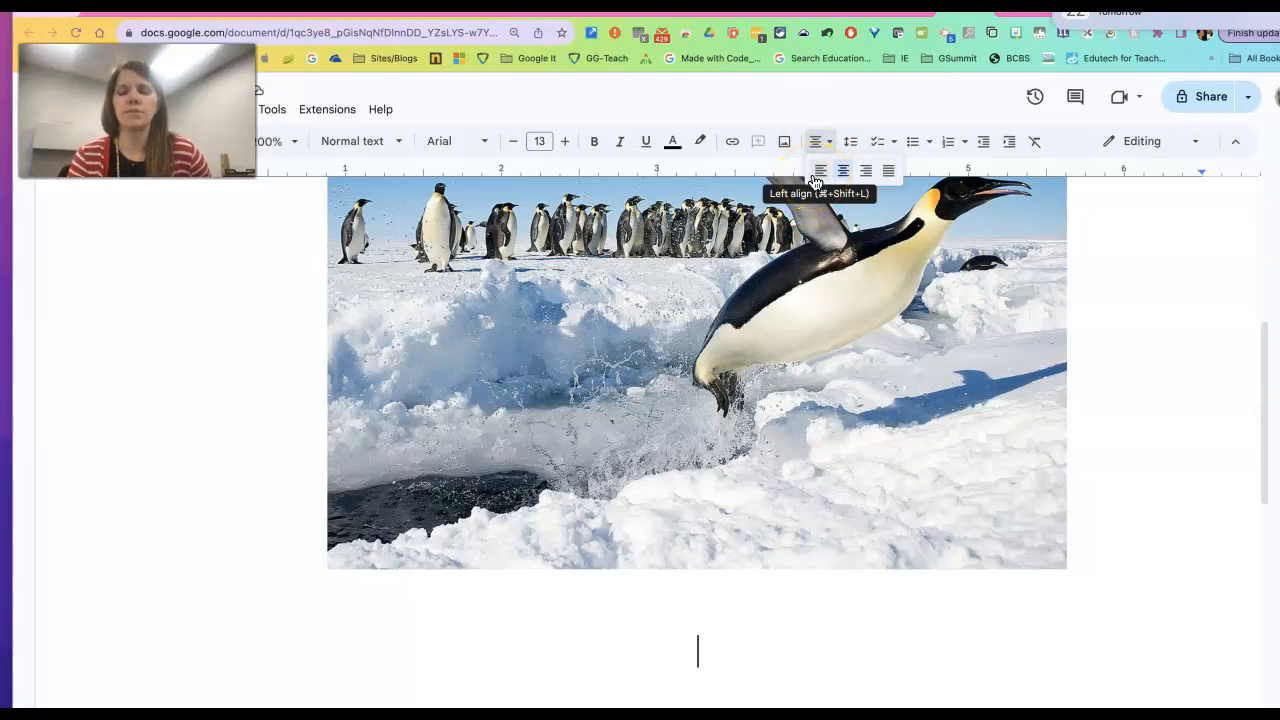
{"action": "left_click", "coordinate": [818, 174]}
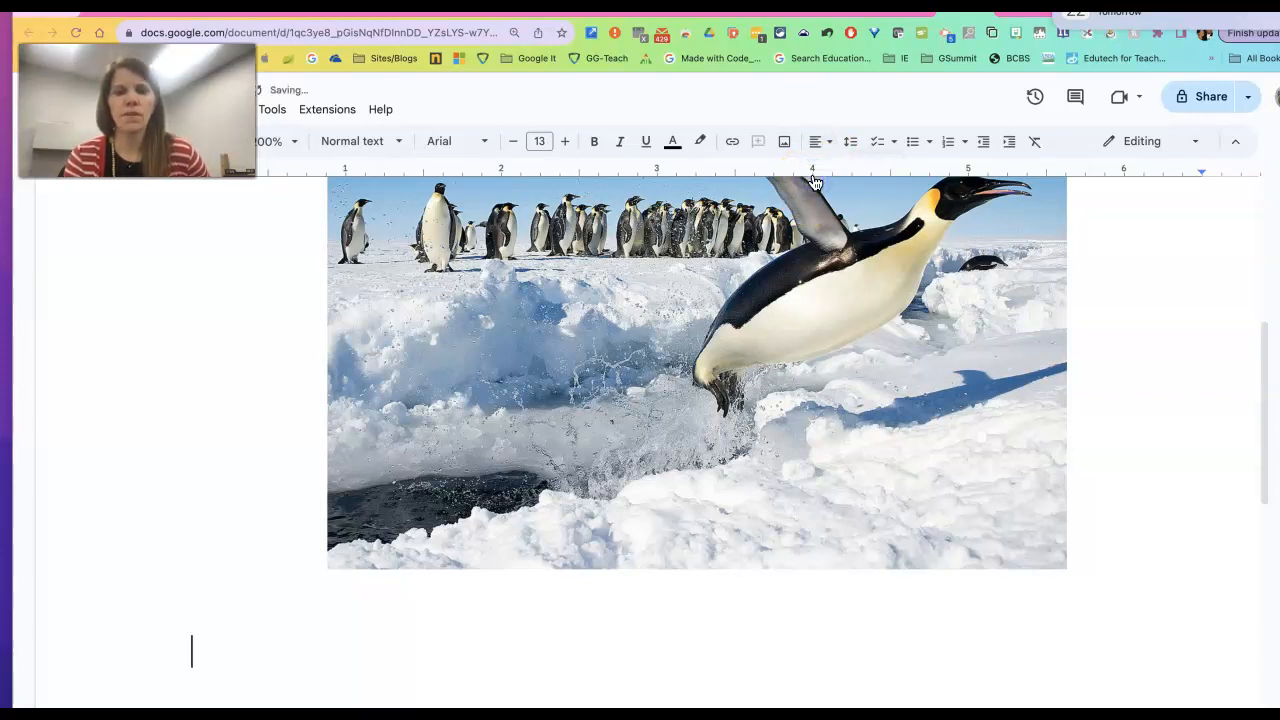
{"action": "scroll", "coordinate": [856, 523], "scroll_direction": "down", "scroll_amount": 3}
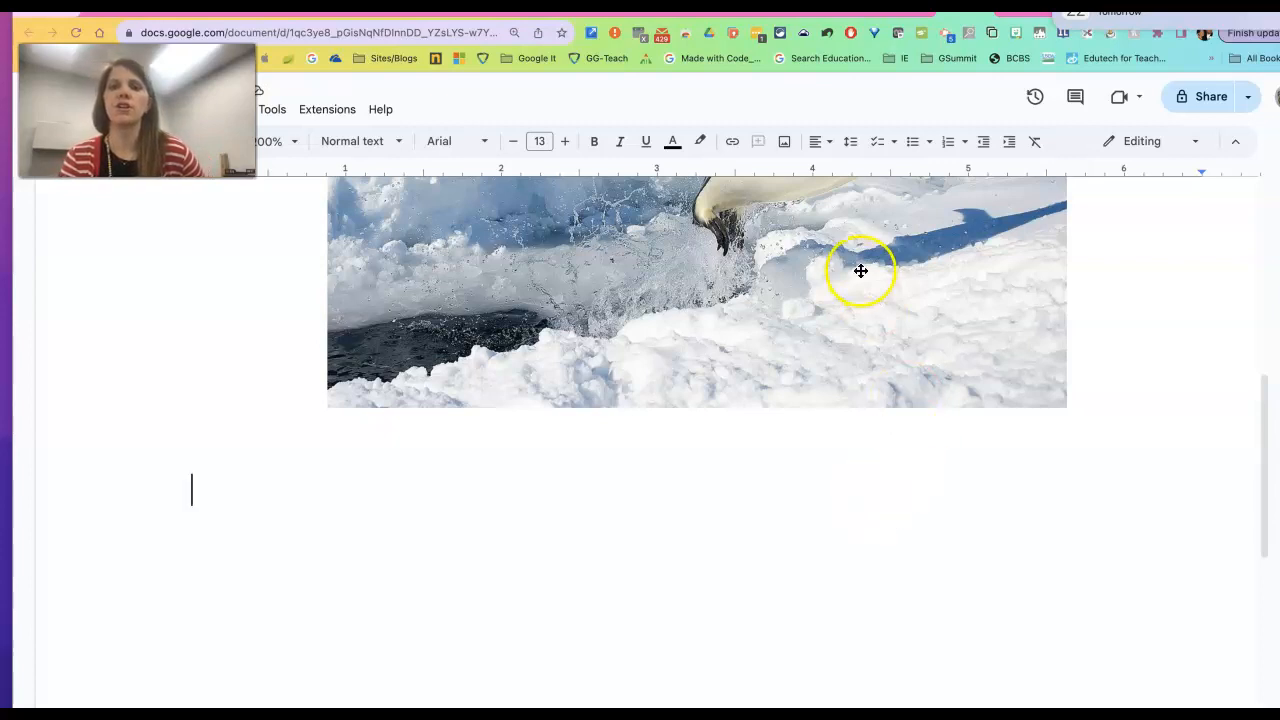
{"action": "left_click", "coordinate": [950, 143]}
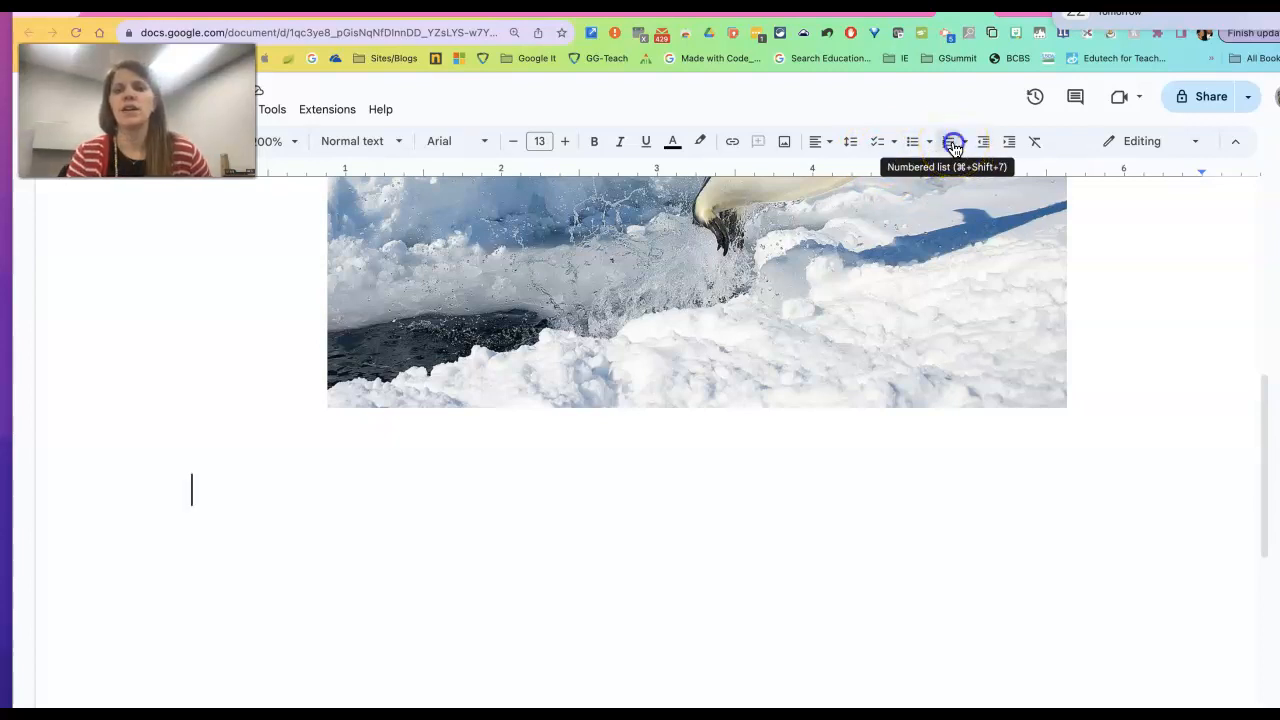